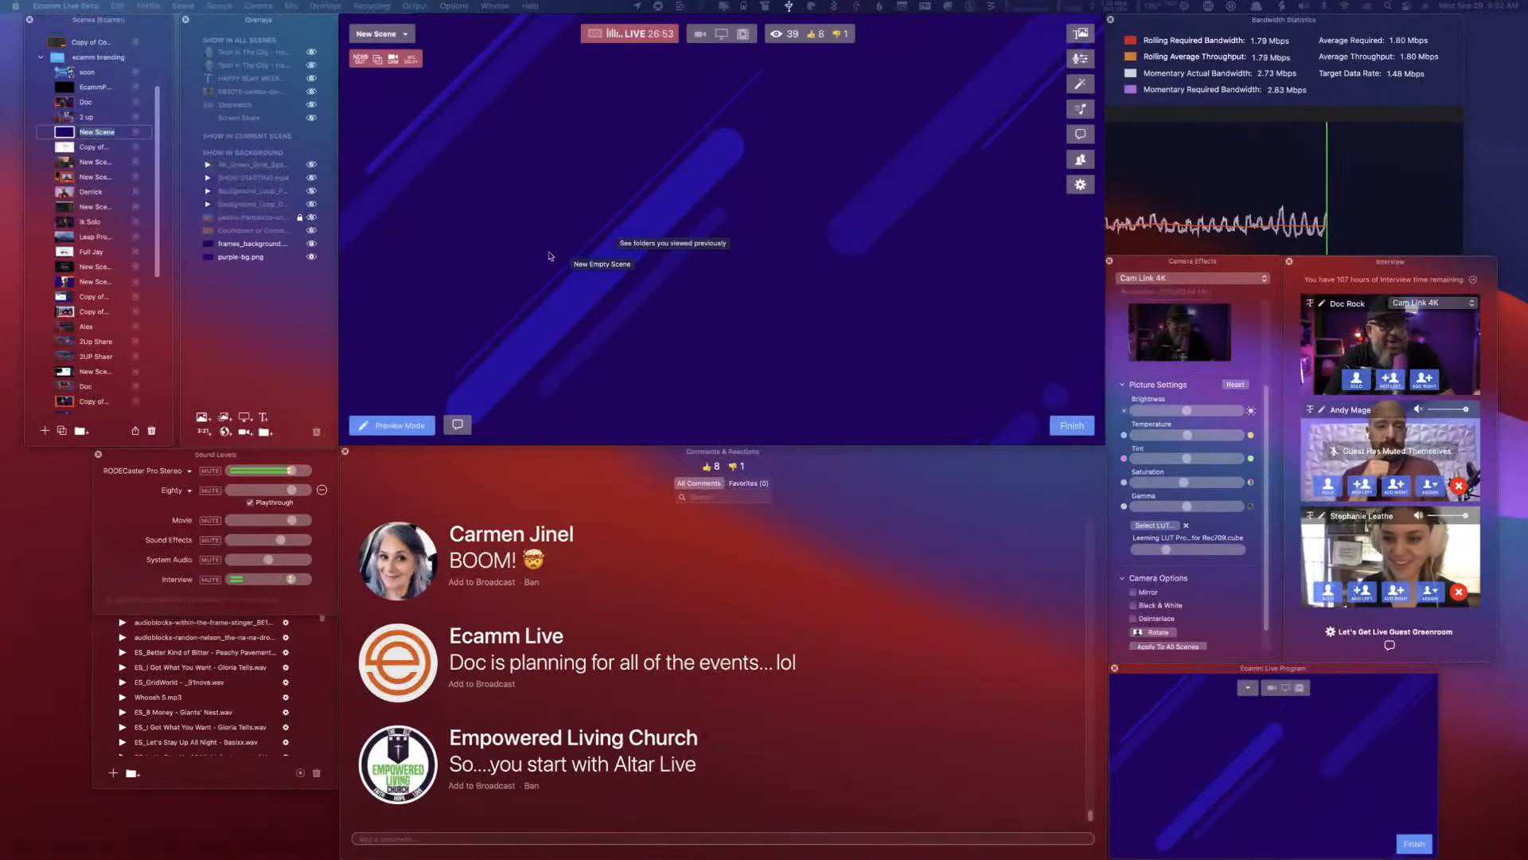
- Toggle the frames_background and purple-bg.png background overlays off and on, and show the orange Countdown background overlay
{"action": "left_click", "coordinate": [313, 246]}
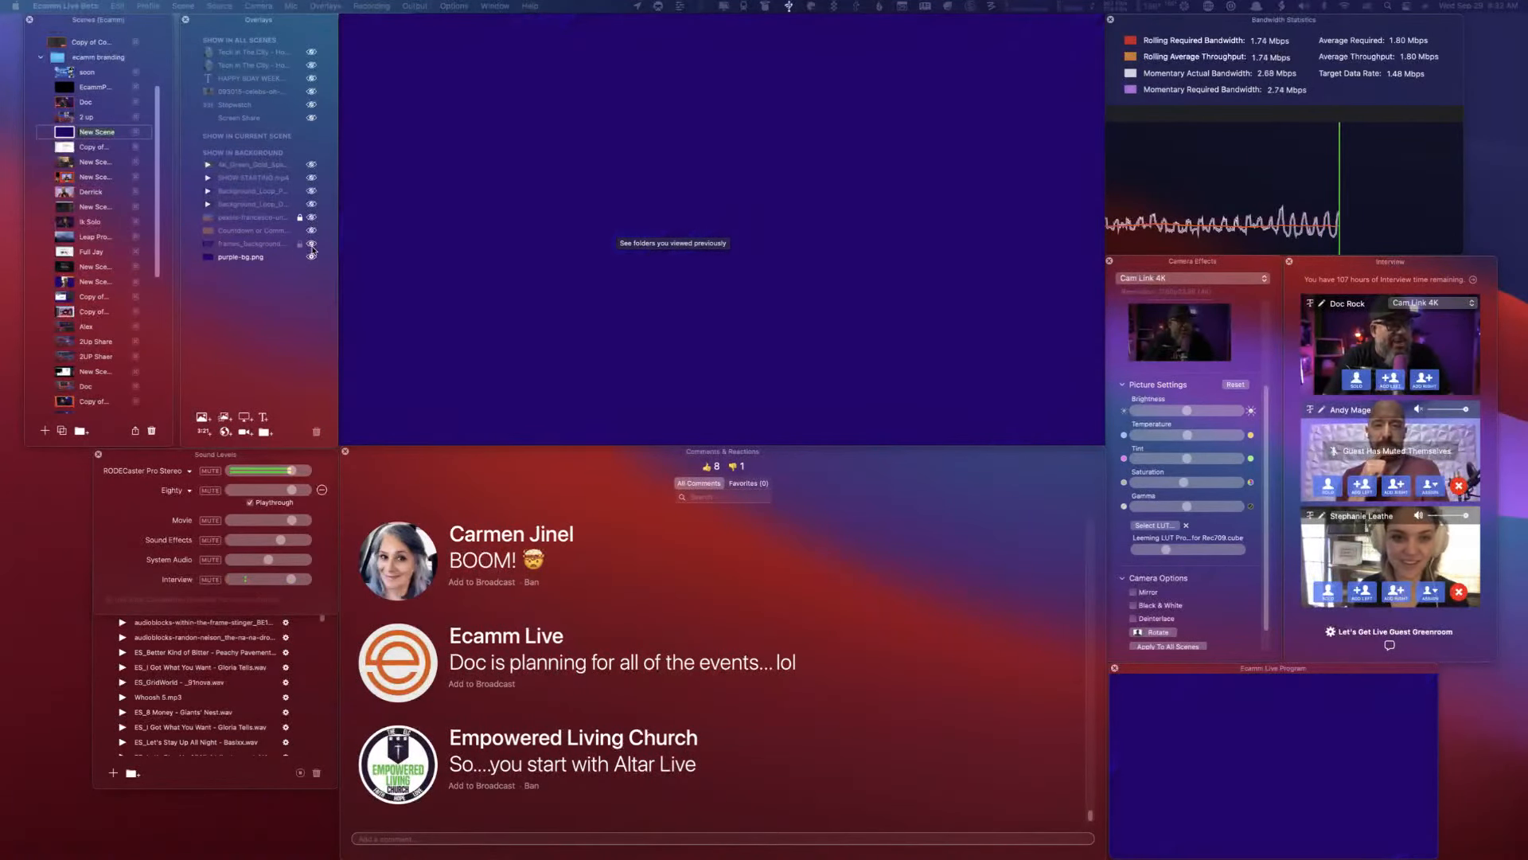
{"action": "left_click", "coordinate": [312, 257]}
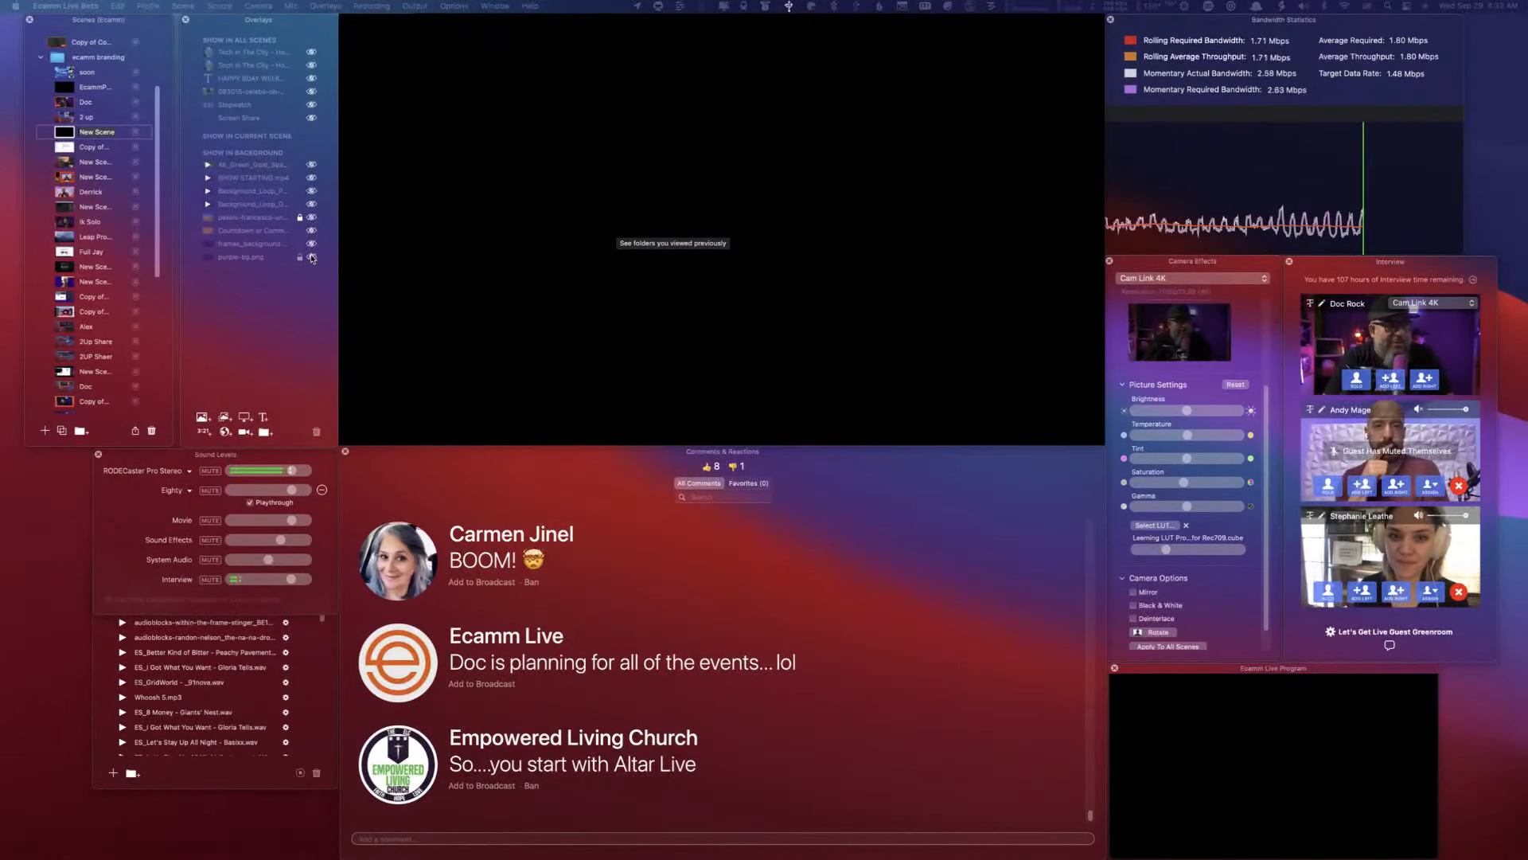
{"action": "left_click", "coordinate": [311, 257]}
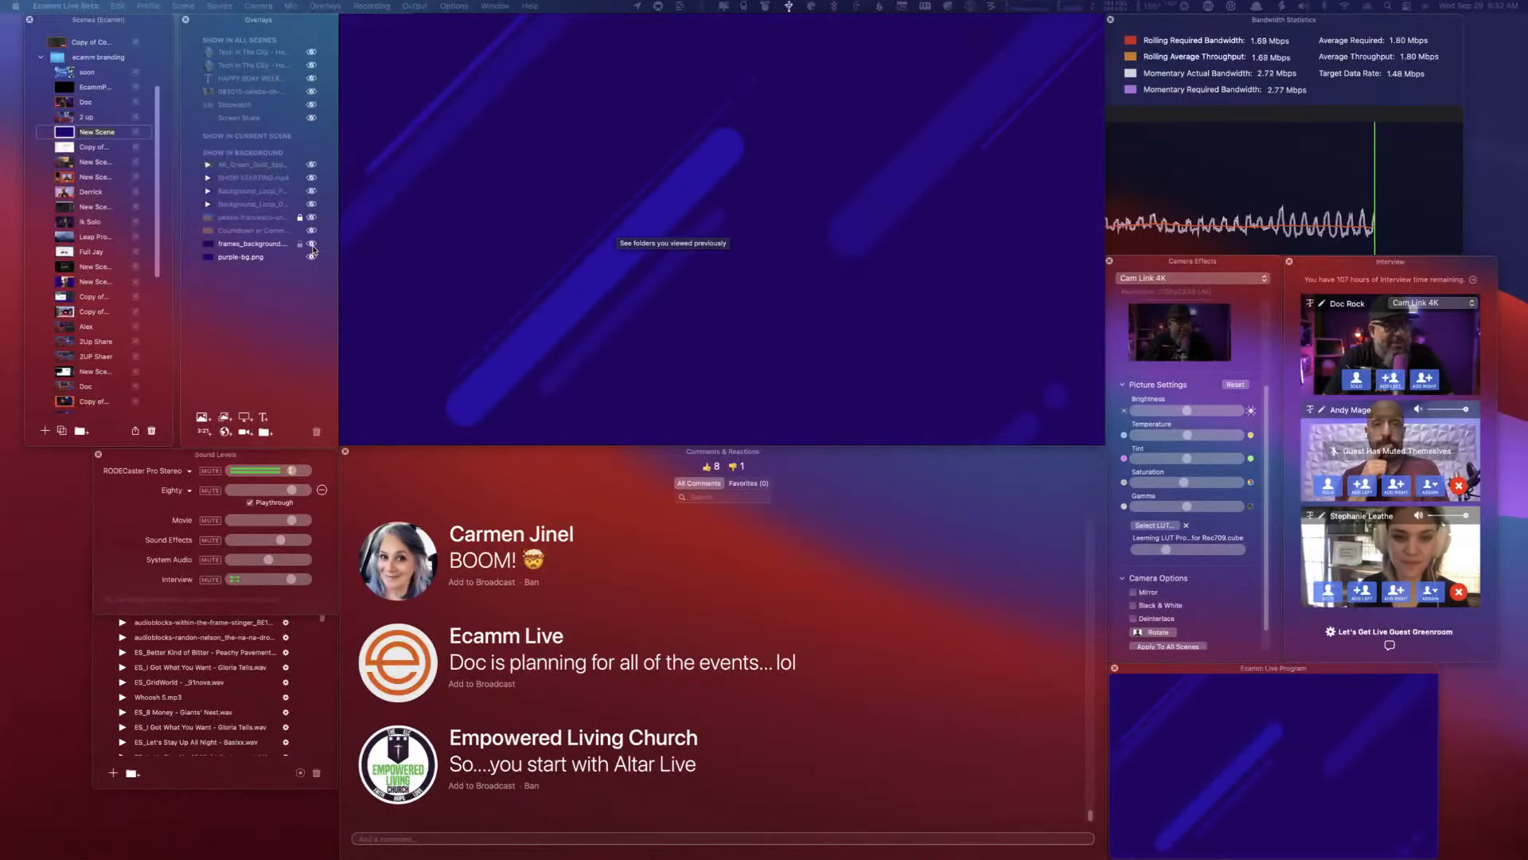
{"action": "left_click", "coordinate": [311, 231]}
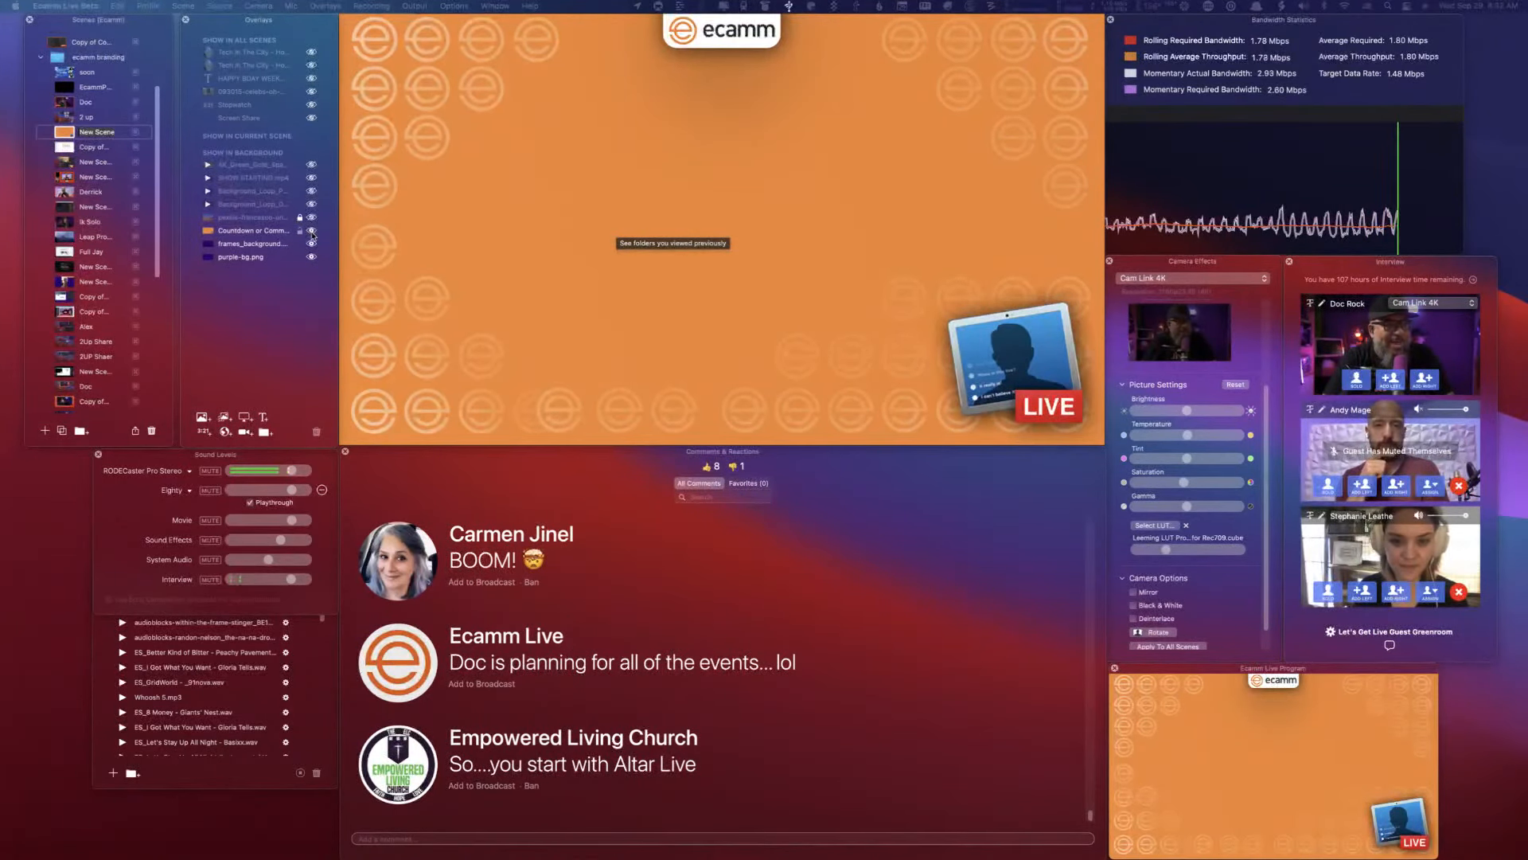
- Add a Cam Link 4K camera overlay to the scene and duplicate it into a two-by-two grid of four views
{"action": "left_click", "coordinate": [245, 431]}
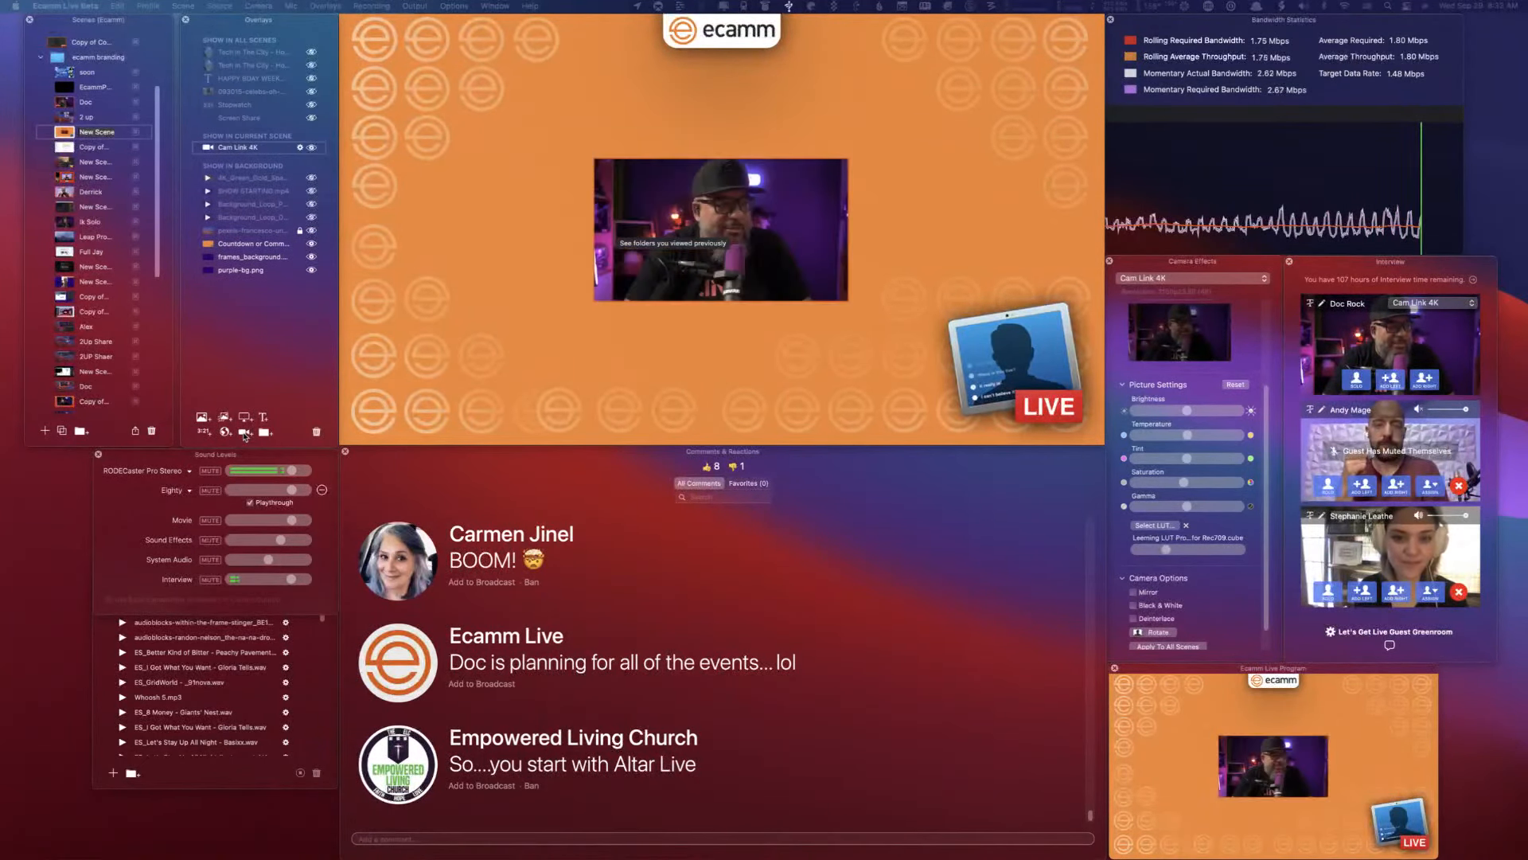
{"action": "left_click_drag", "start_coordinate": [692, 202], "coordinate": [772, 272]}
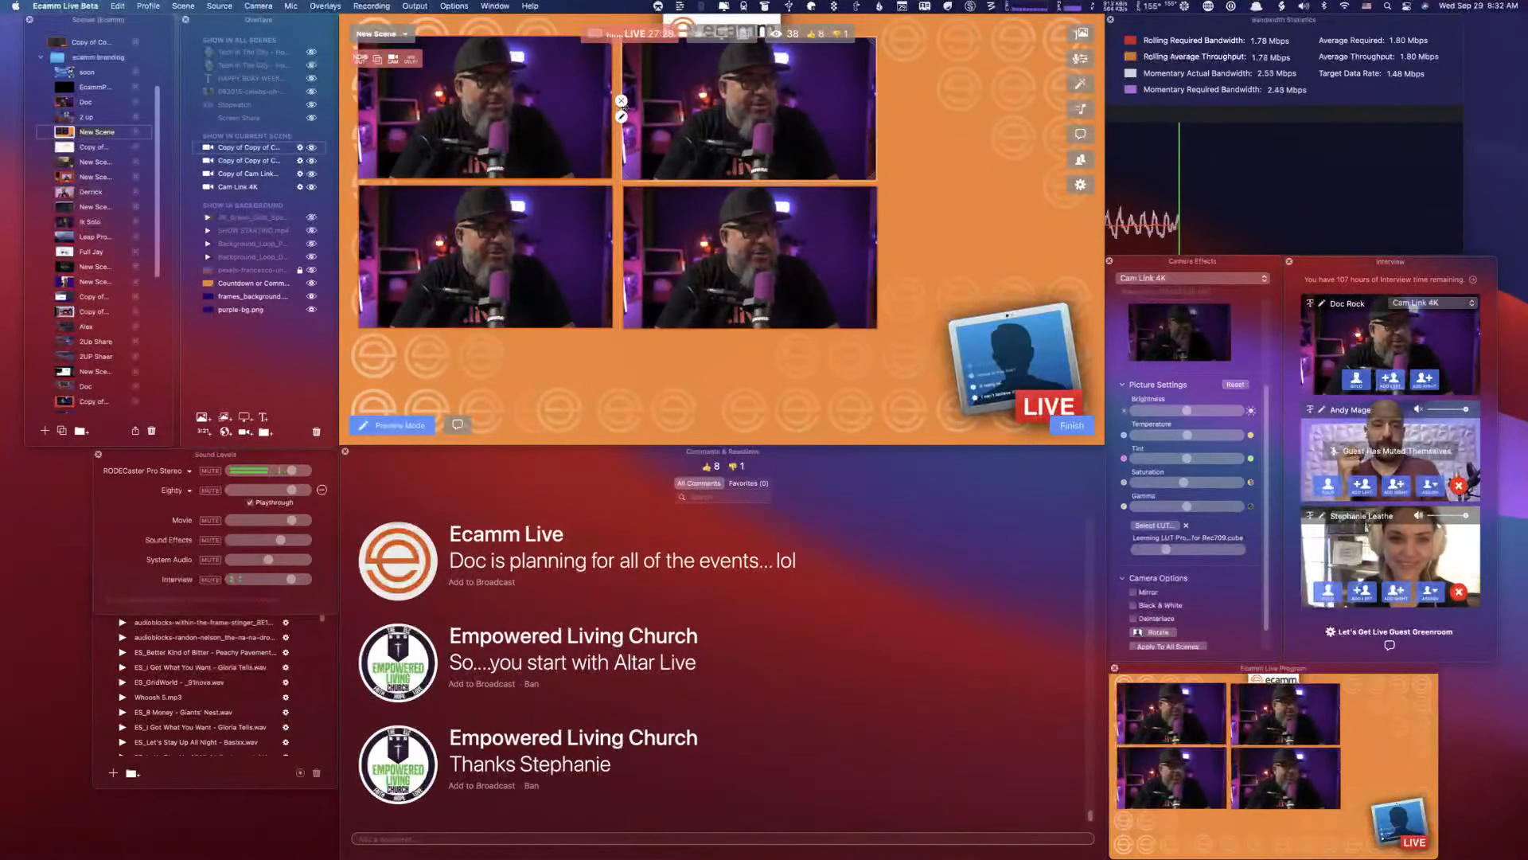
- Set the camera source of the grid's upper-right view to Guest 2
{"action": "left_click", "coordinate": [622, 117]}
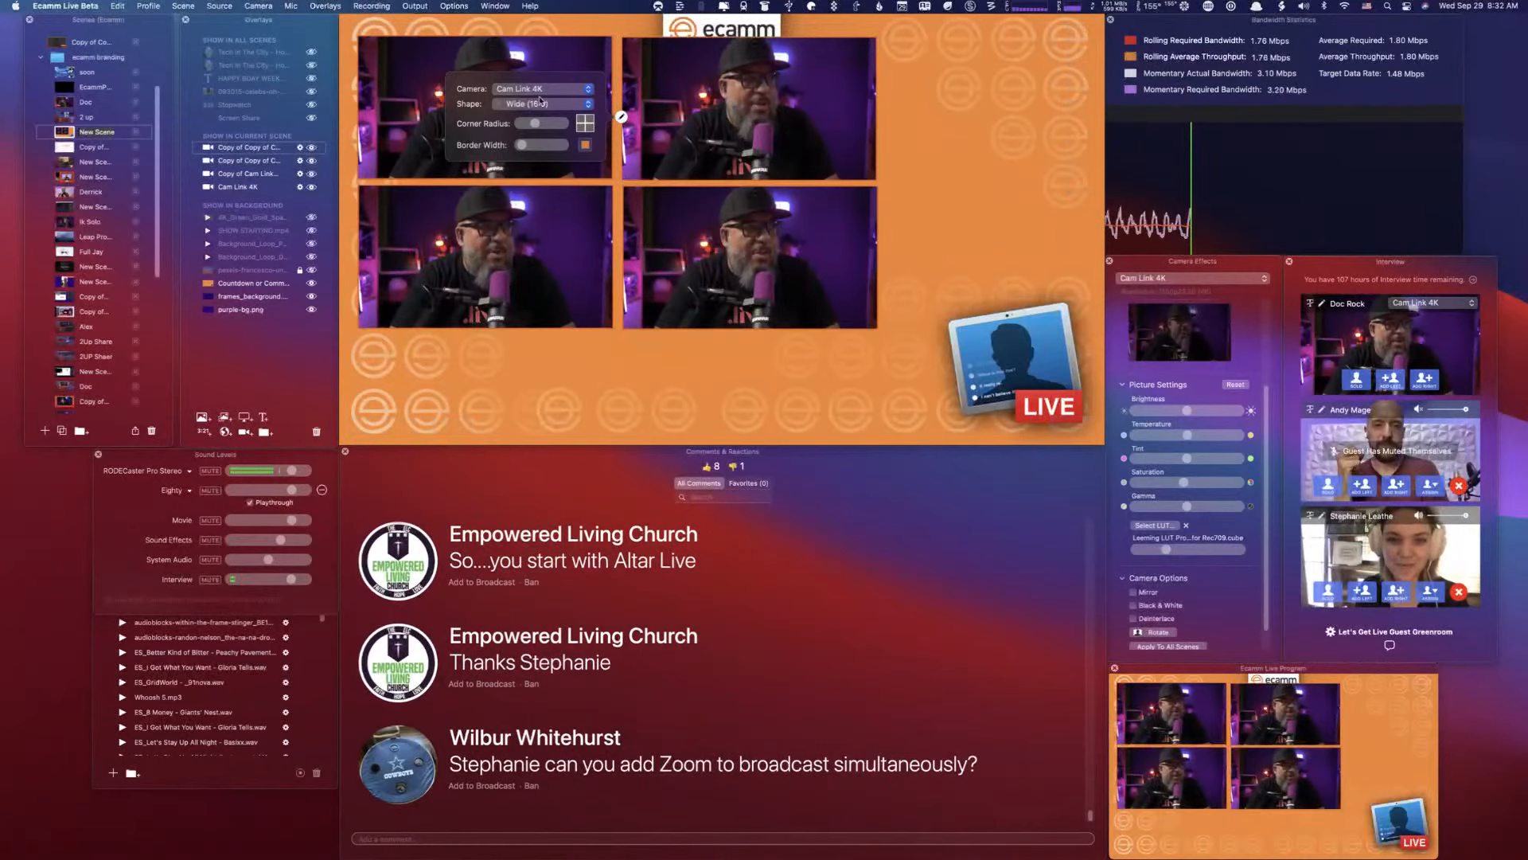
{"action": "left_click", "coordinate": [542, 90]}
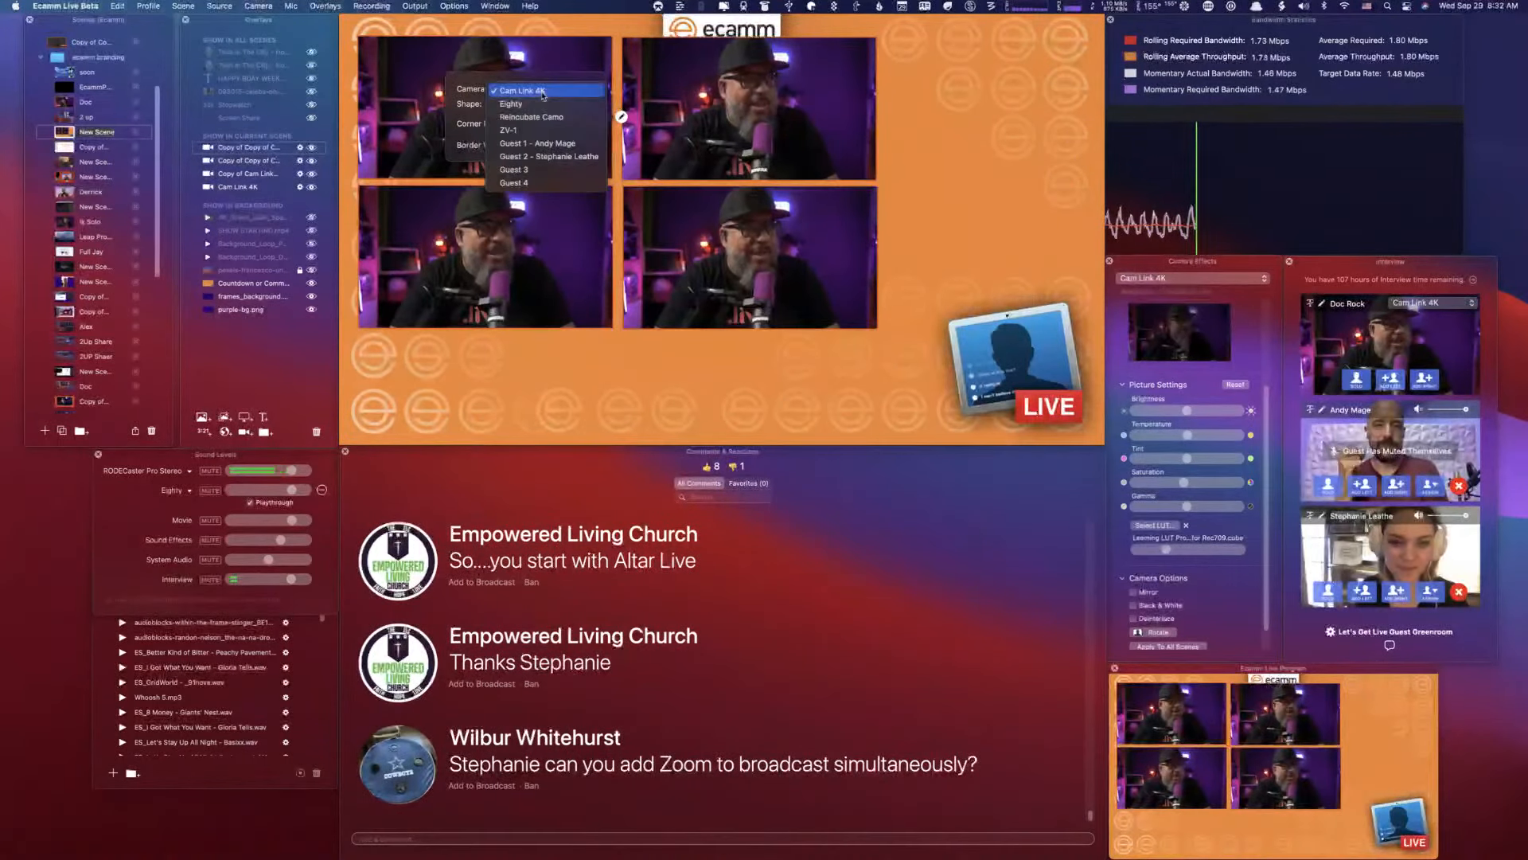
{"action": "left_click", "coordinate": [565, 156]}
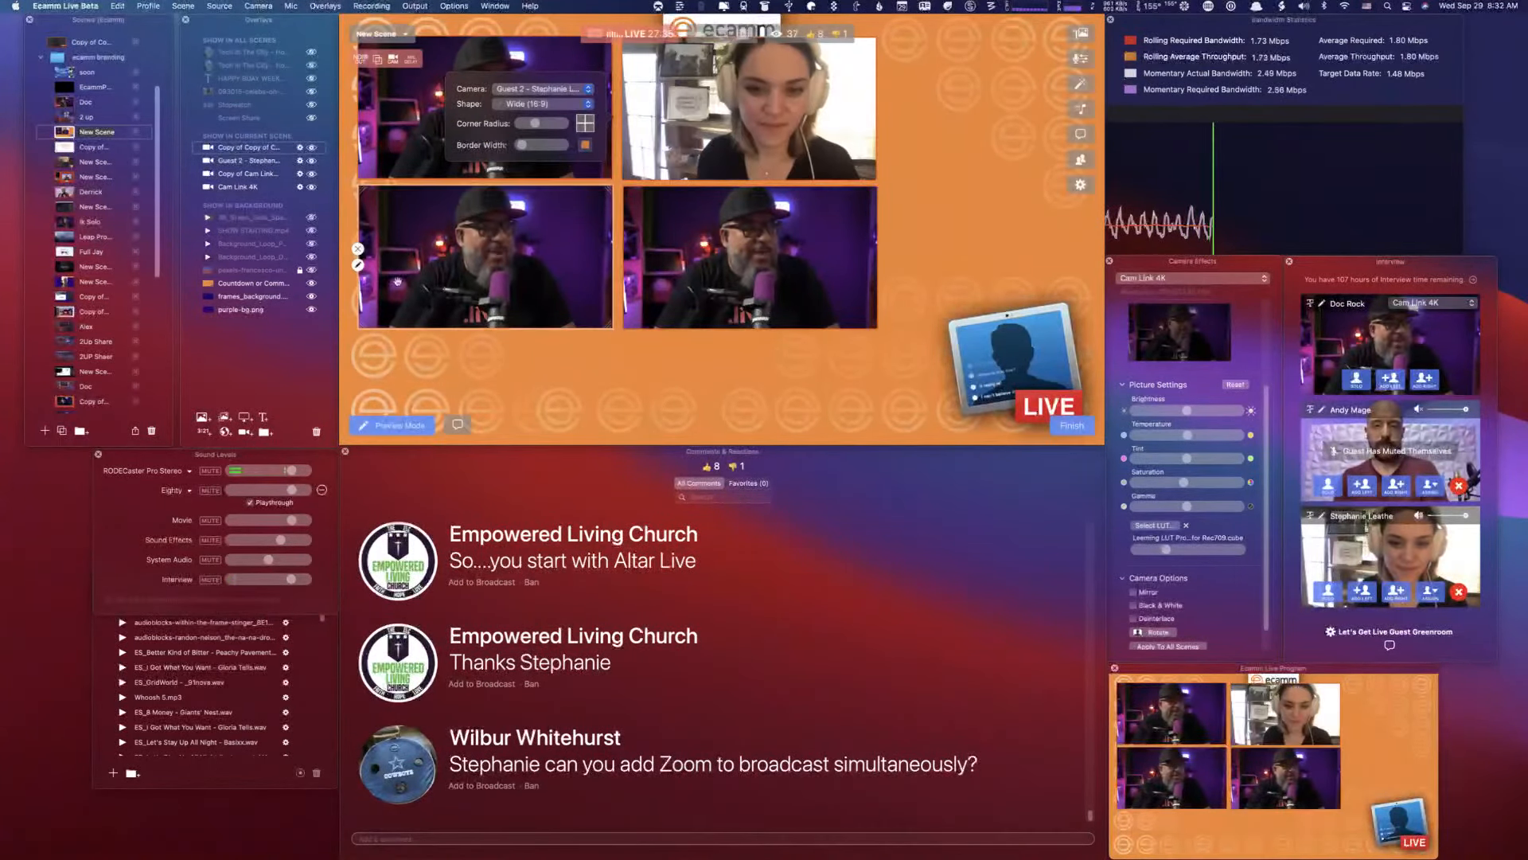
- Set the camera source of the grid's lower-left view to Guest 1
{"action": "left_click", "coordinate": [357, 265]}
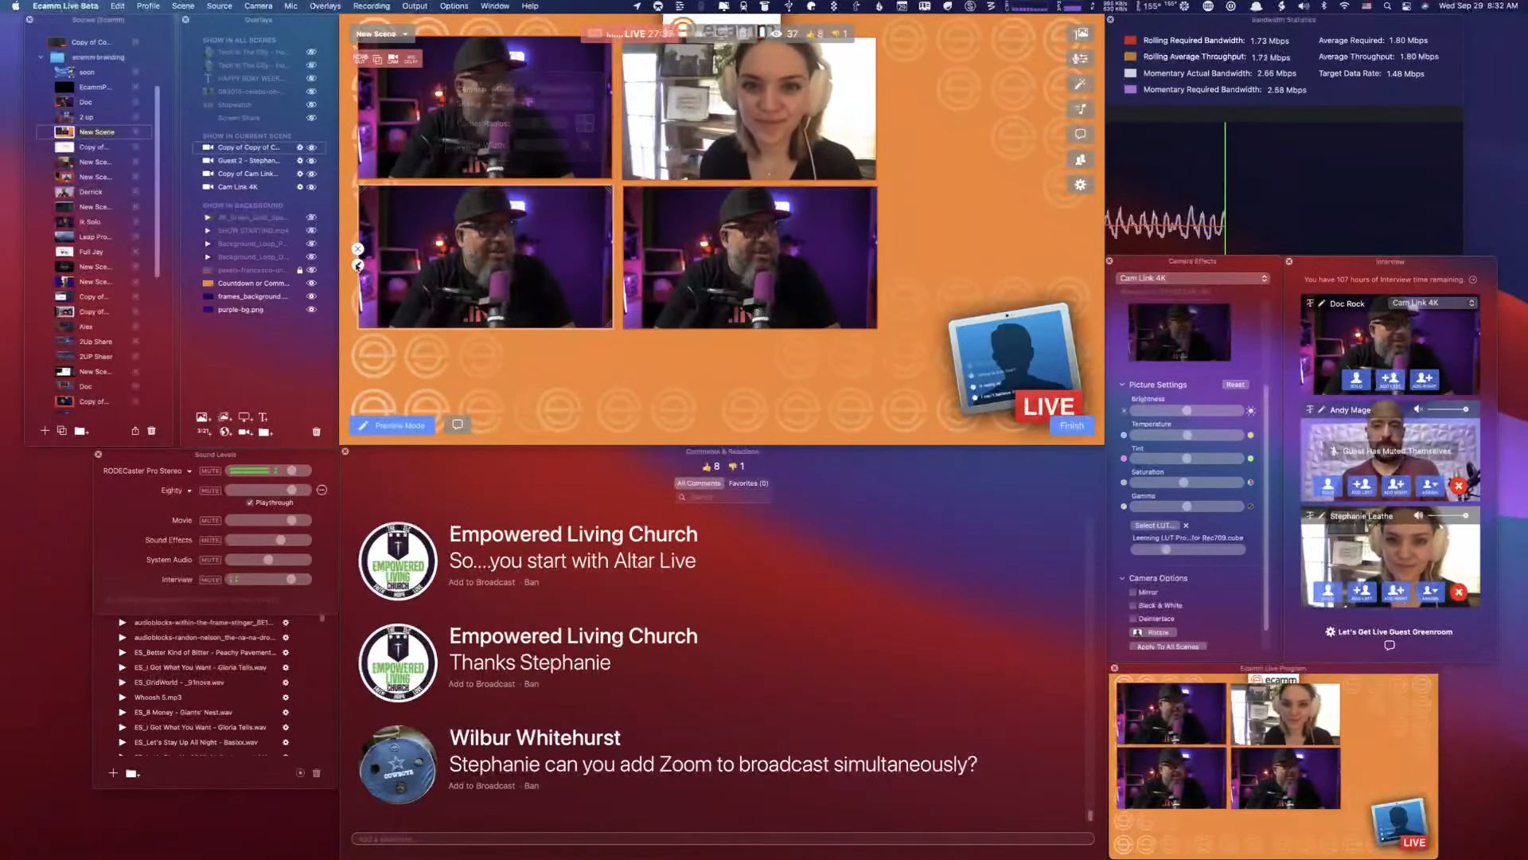
{"action": "left_click", "coordinate": [358, 265]}
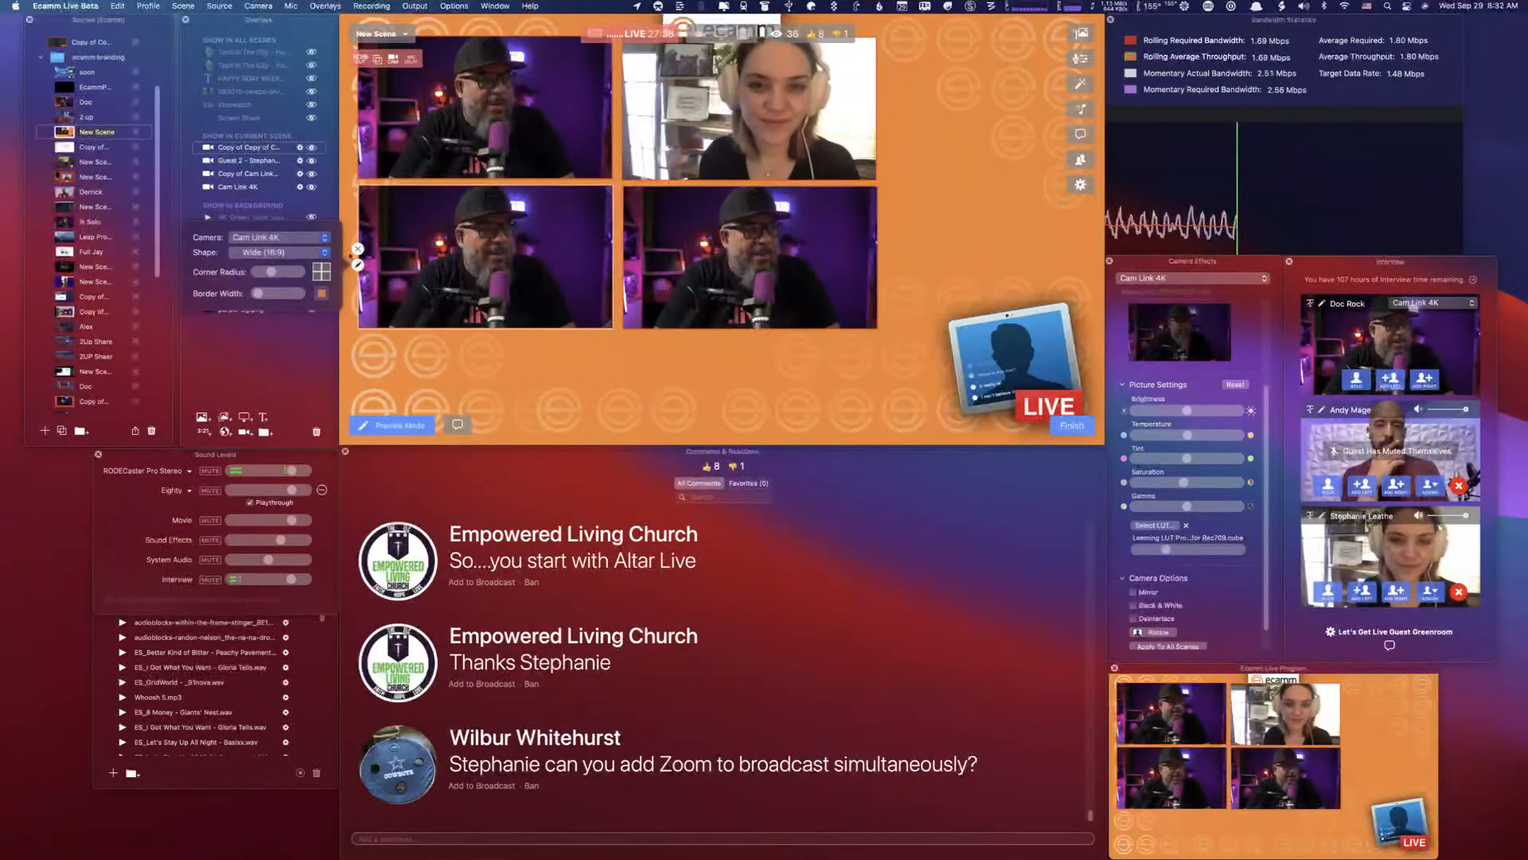
{"action": "left_click", "coordinate": [279, 237]}
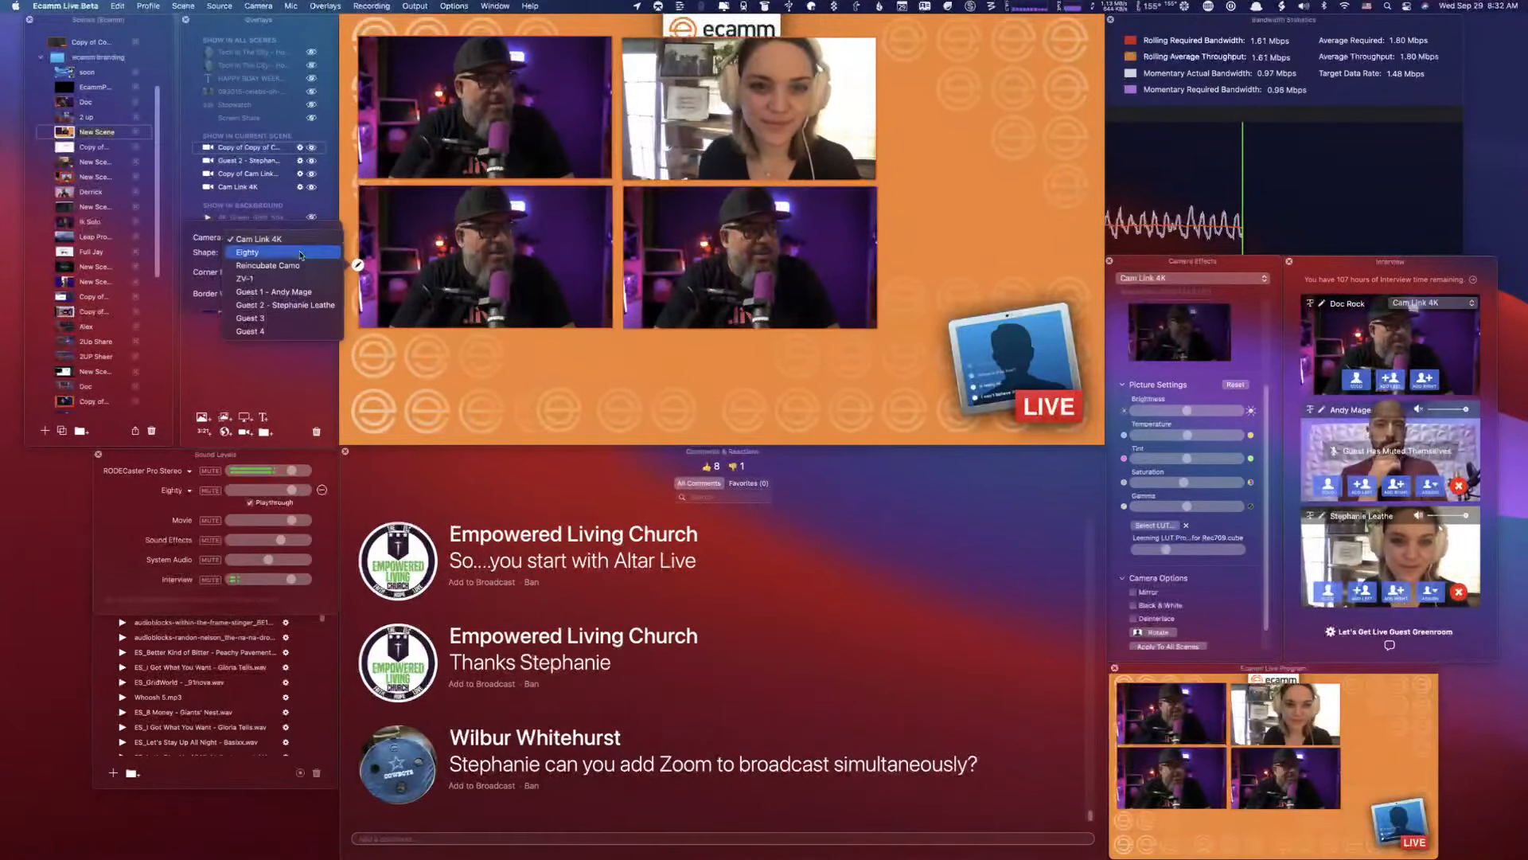
{"action": "left_click", "coordinate": [313, 293]}
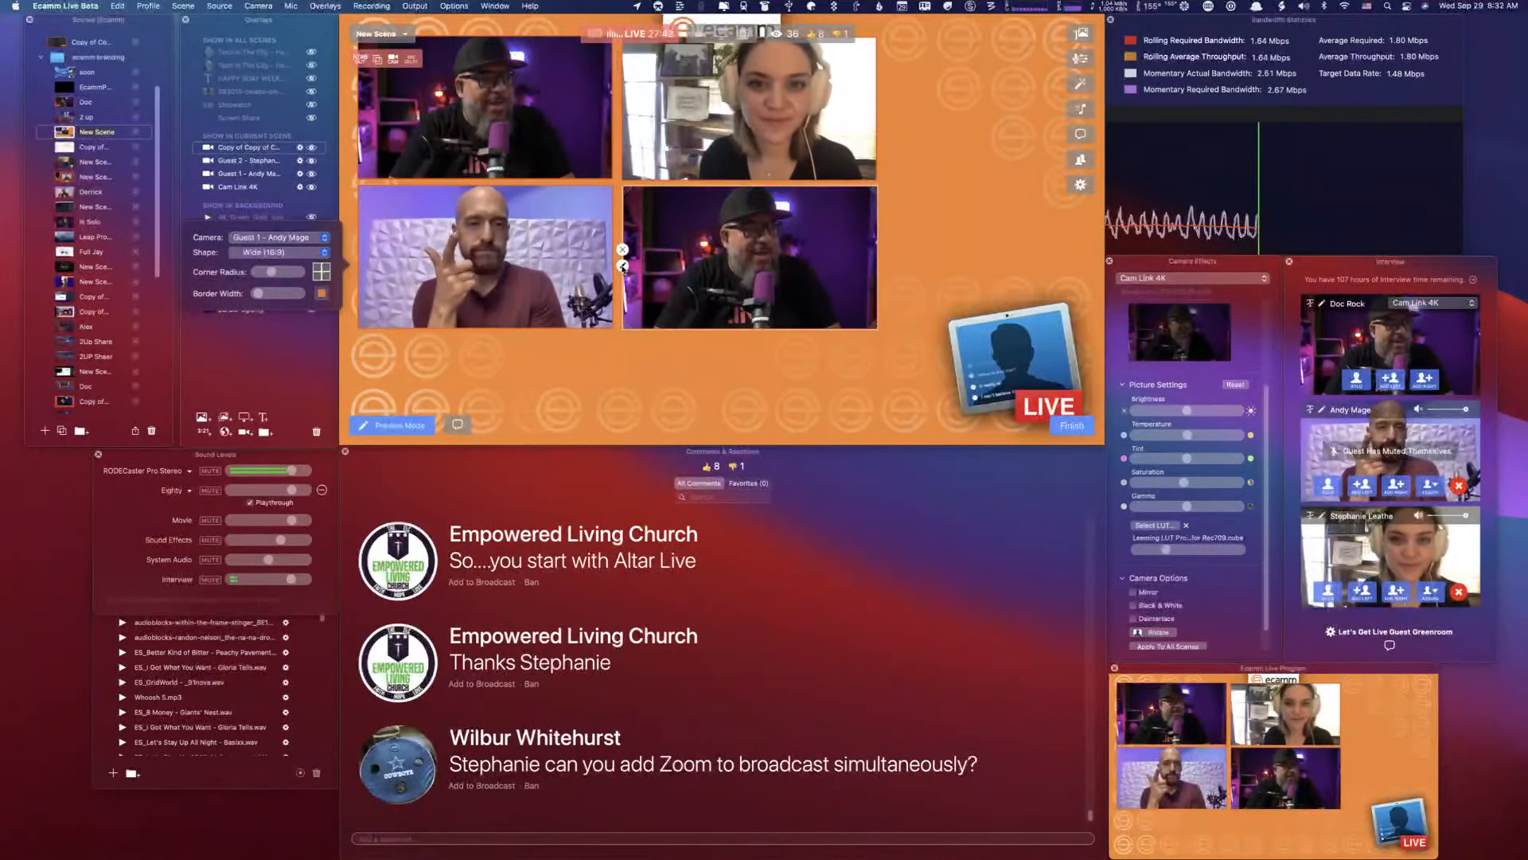
- Set the camera source of the grid's lower-right view to Guest 3
{"action": "left_click", "coordinate": [623, 266]}
{"action": "left_click", "coordinate": [623, 267]}
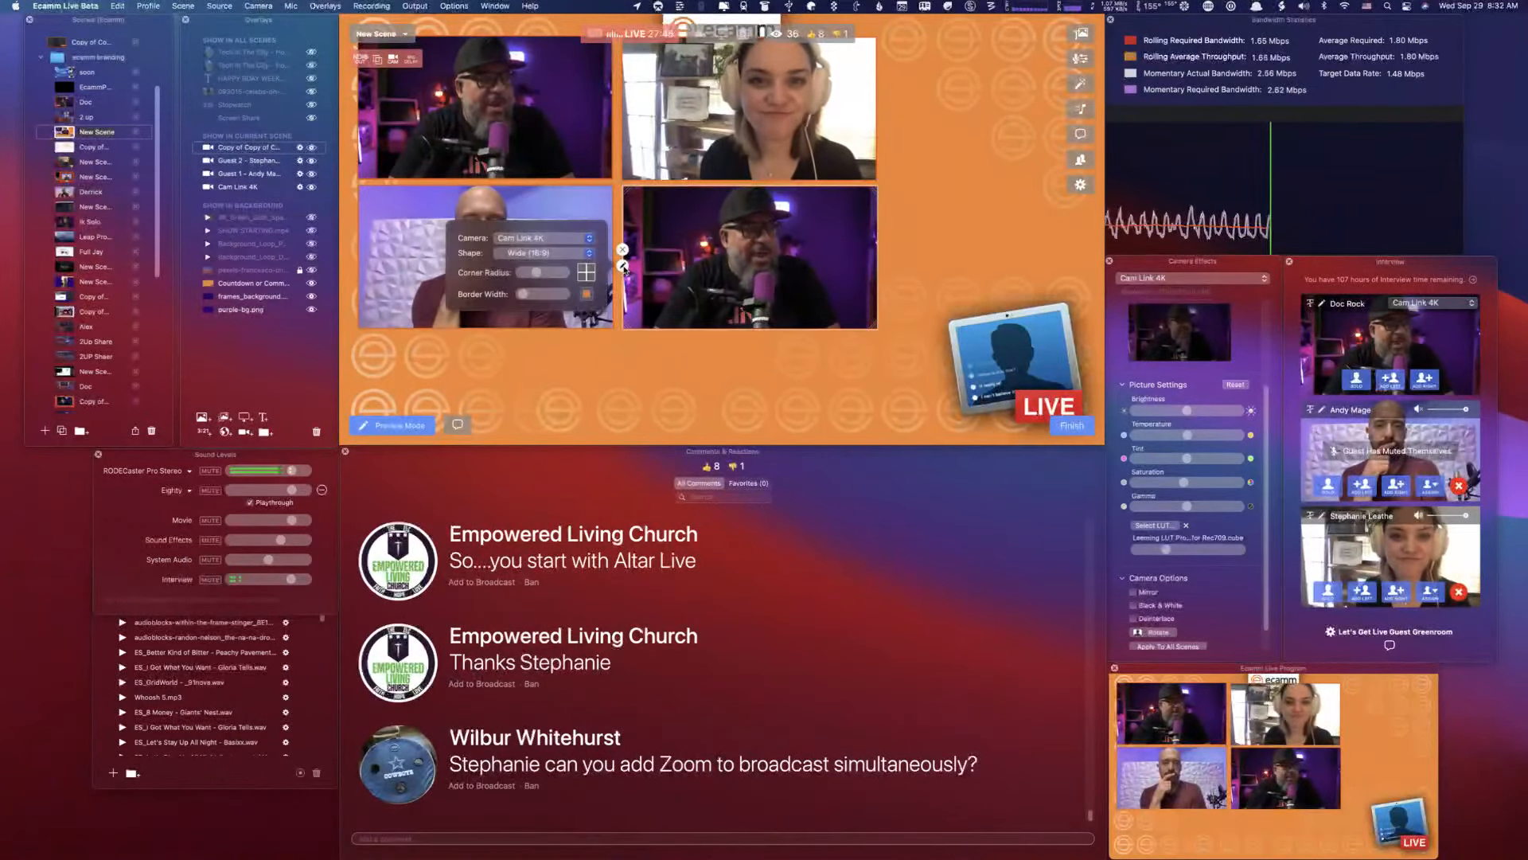
{"action": "left_click", "coordinate": [538, 243]}
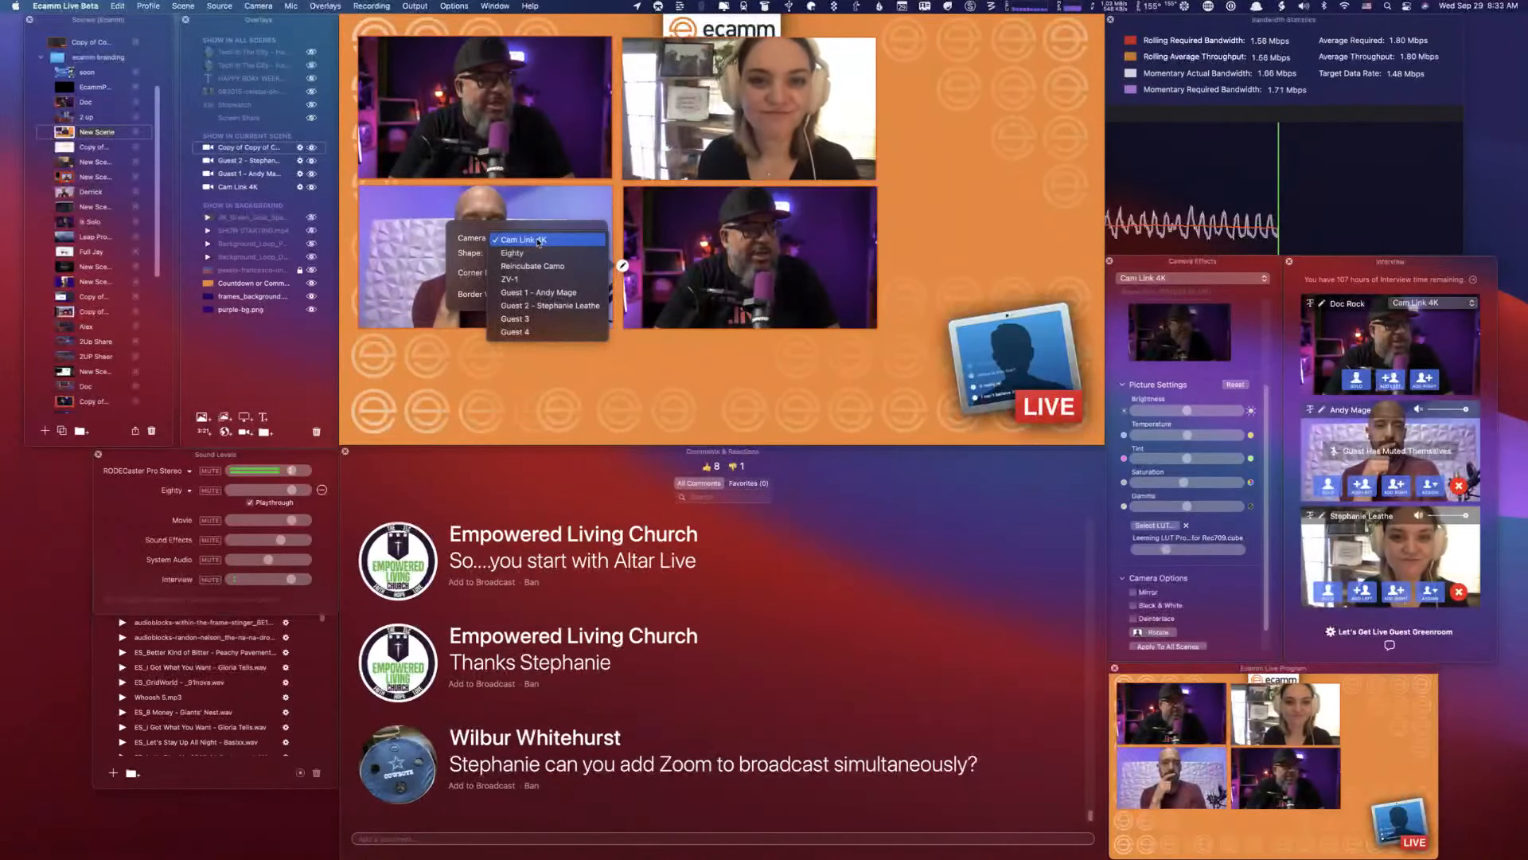
{"action": "left_click", "coordinate": [555, 319]}
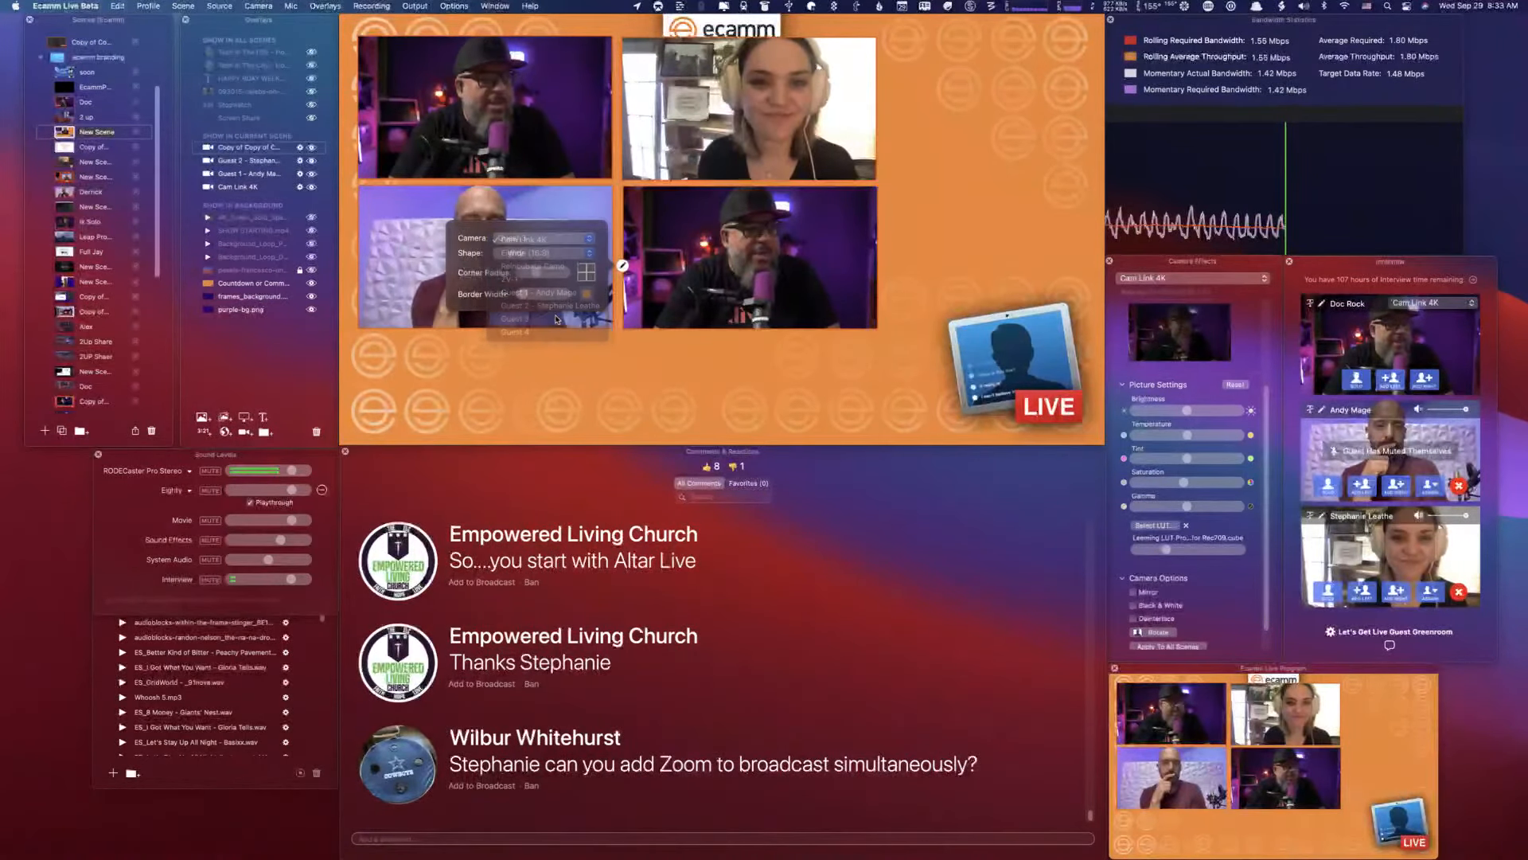
- Change the camera source of the grid's lower-right view to ZV-1
{"action": "left_click", "coordinate": [624, 267]}
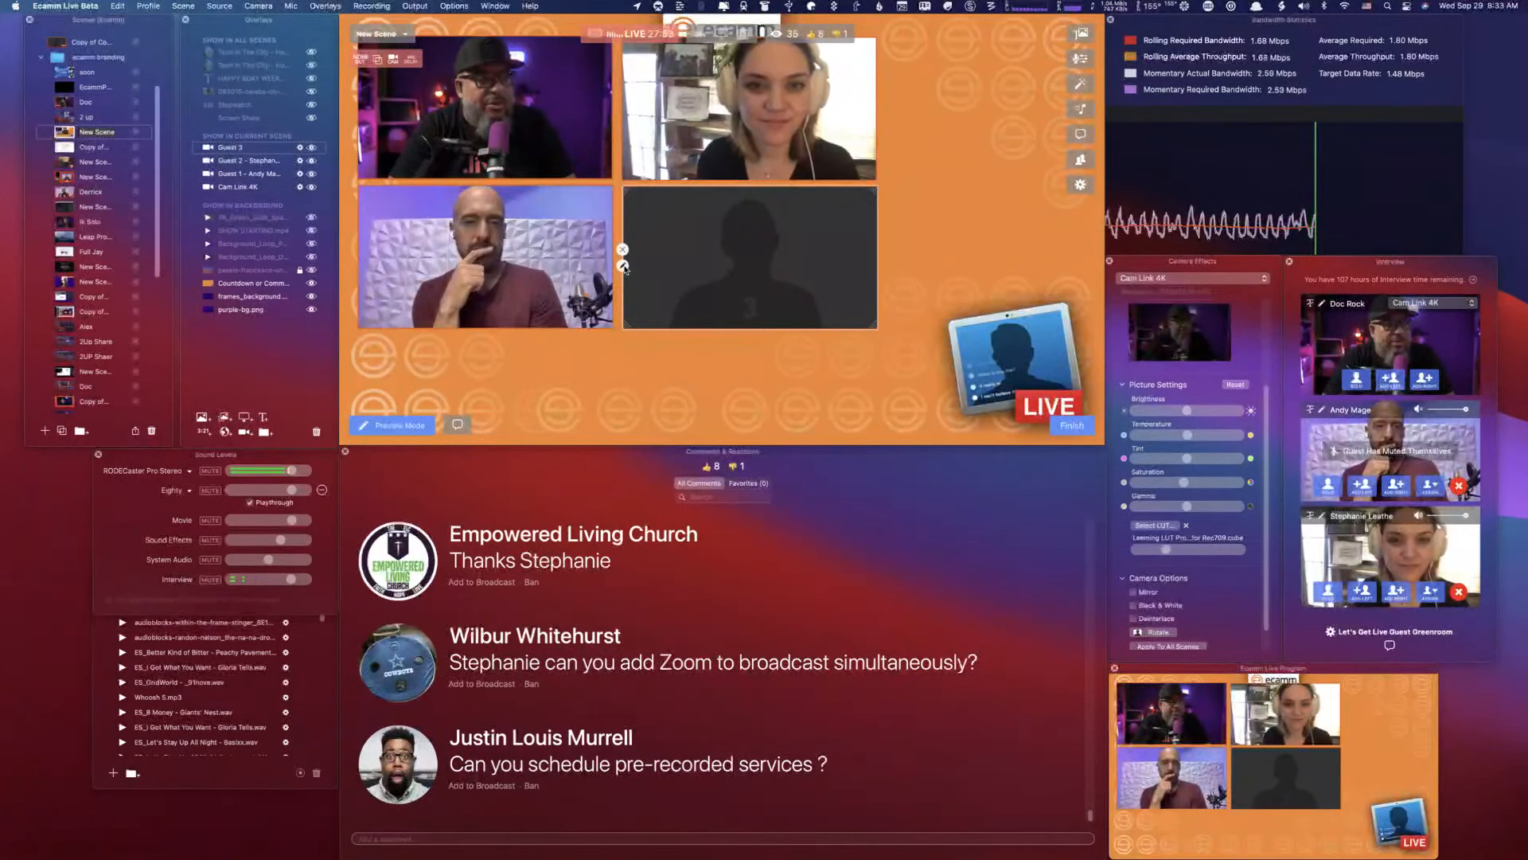
{"action": "left_click", "coordinate": [624, 266]}
{"action": "left_click", "coordinate": [543, 243]}
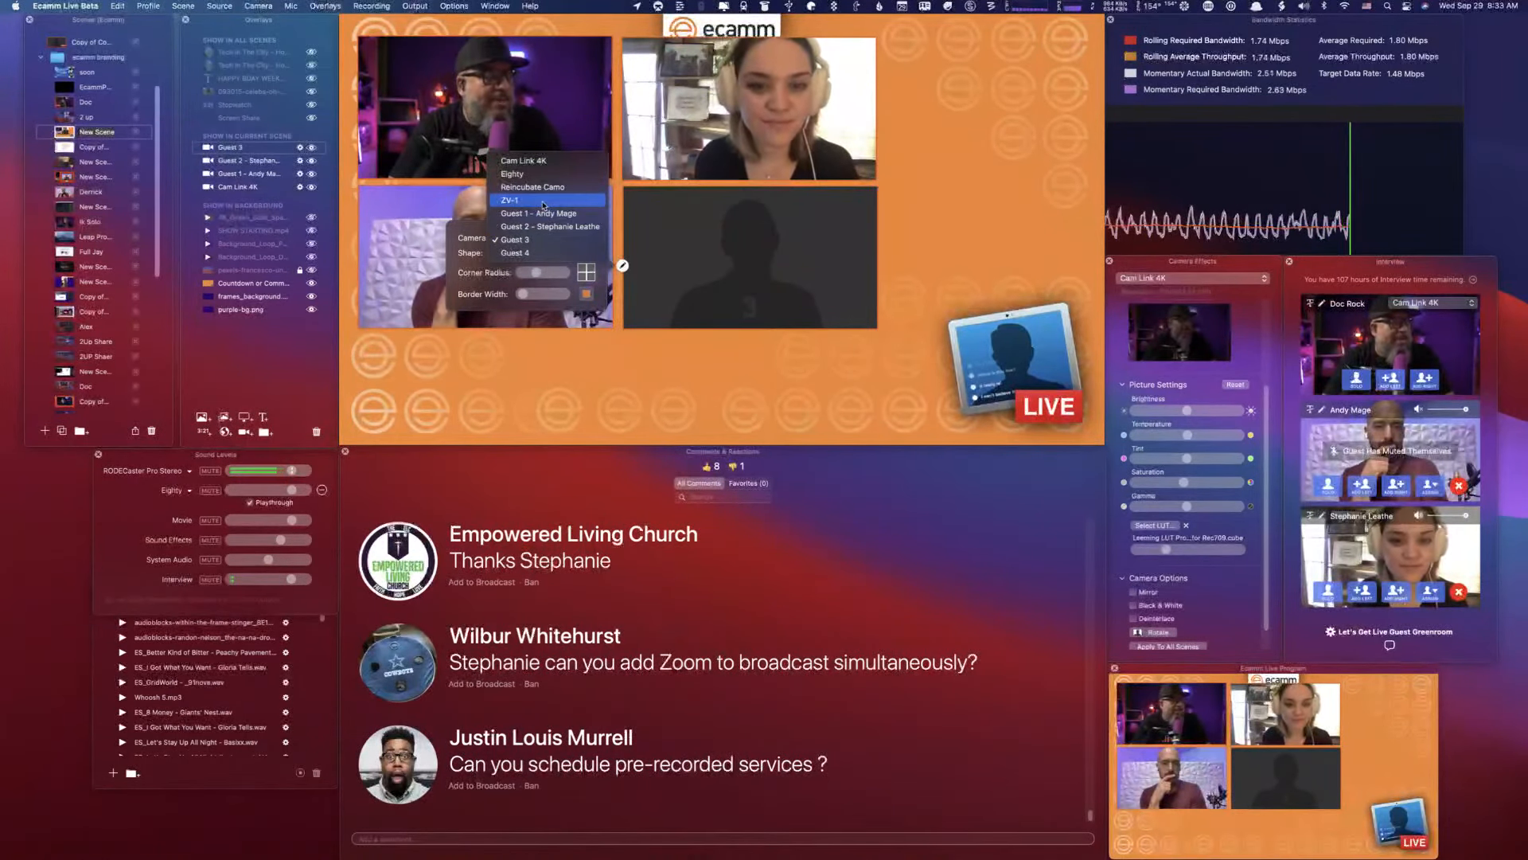
{"action": "left_click", "coordinate": [544, 201]}
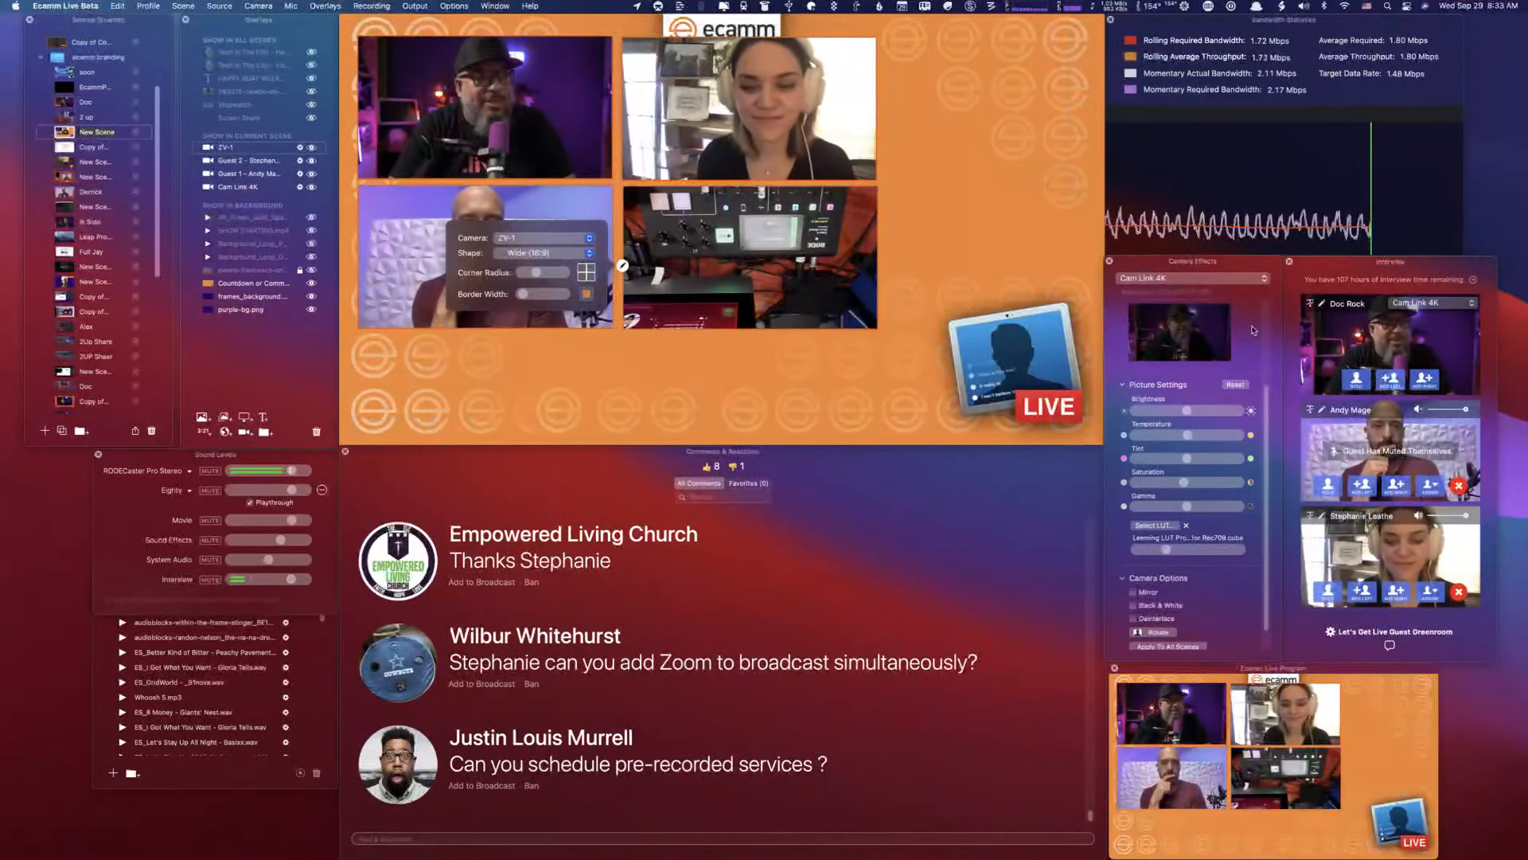
- Select the ZV-1 camera in the camera effects and rotate its picture until the audio mixer is upright
{"action": "left_click", "coordinate": [1192, 280]}
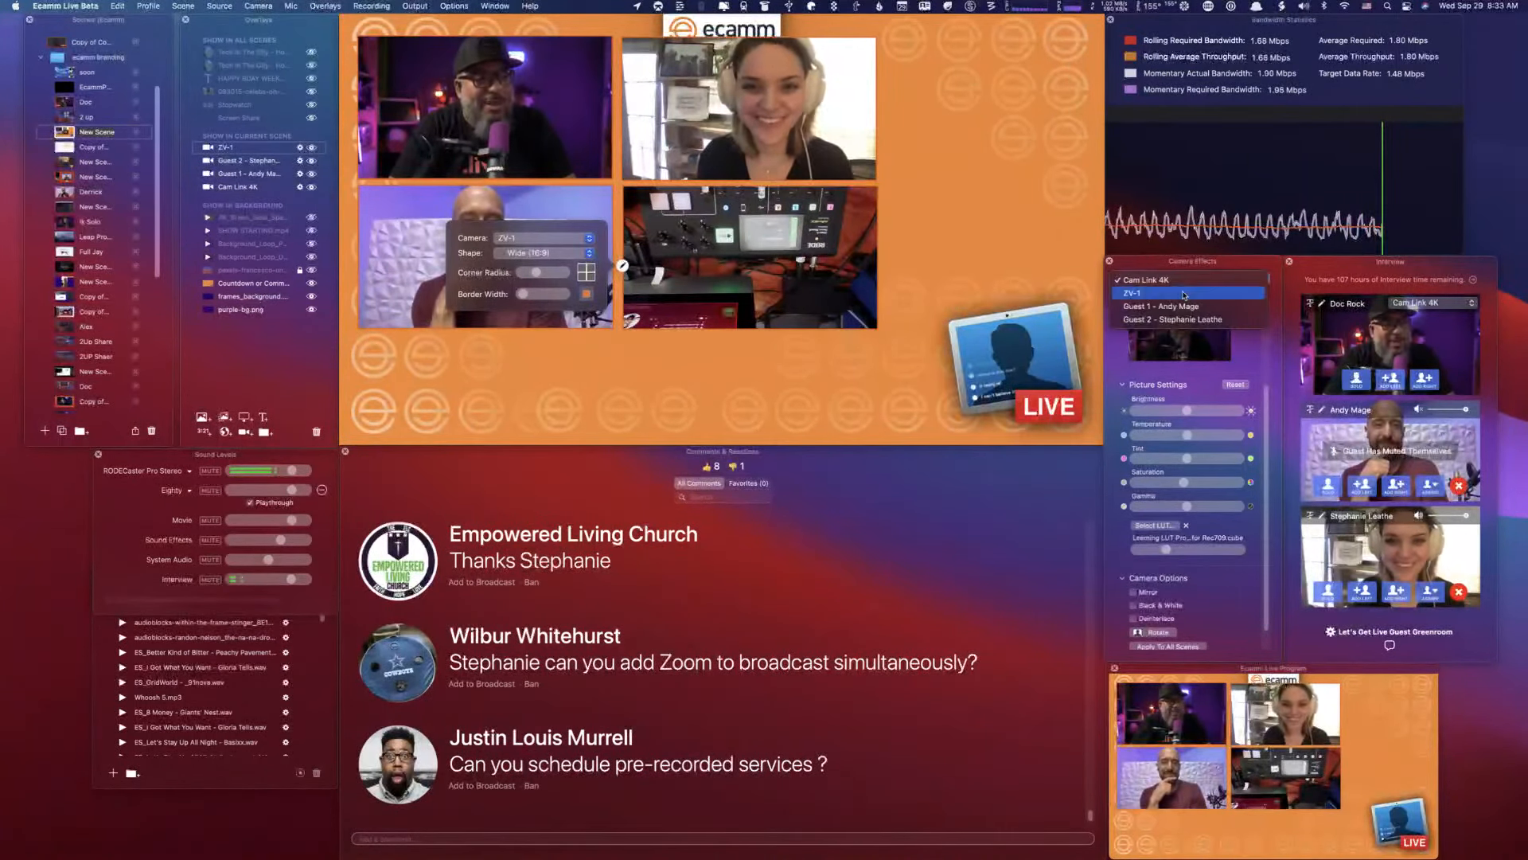
{"action": "left_click", "coordinate": [1184, 294]}
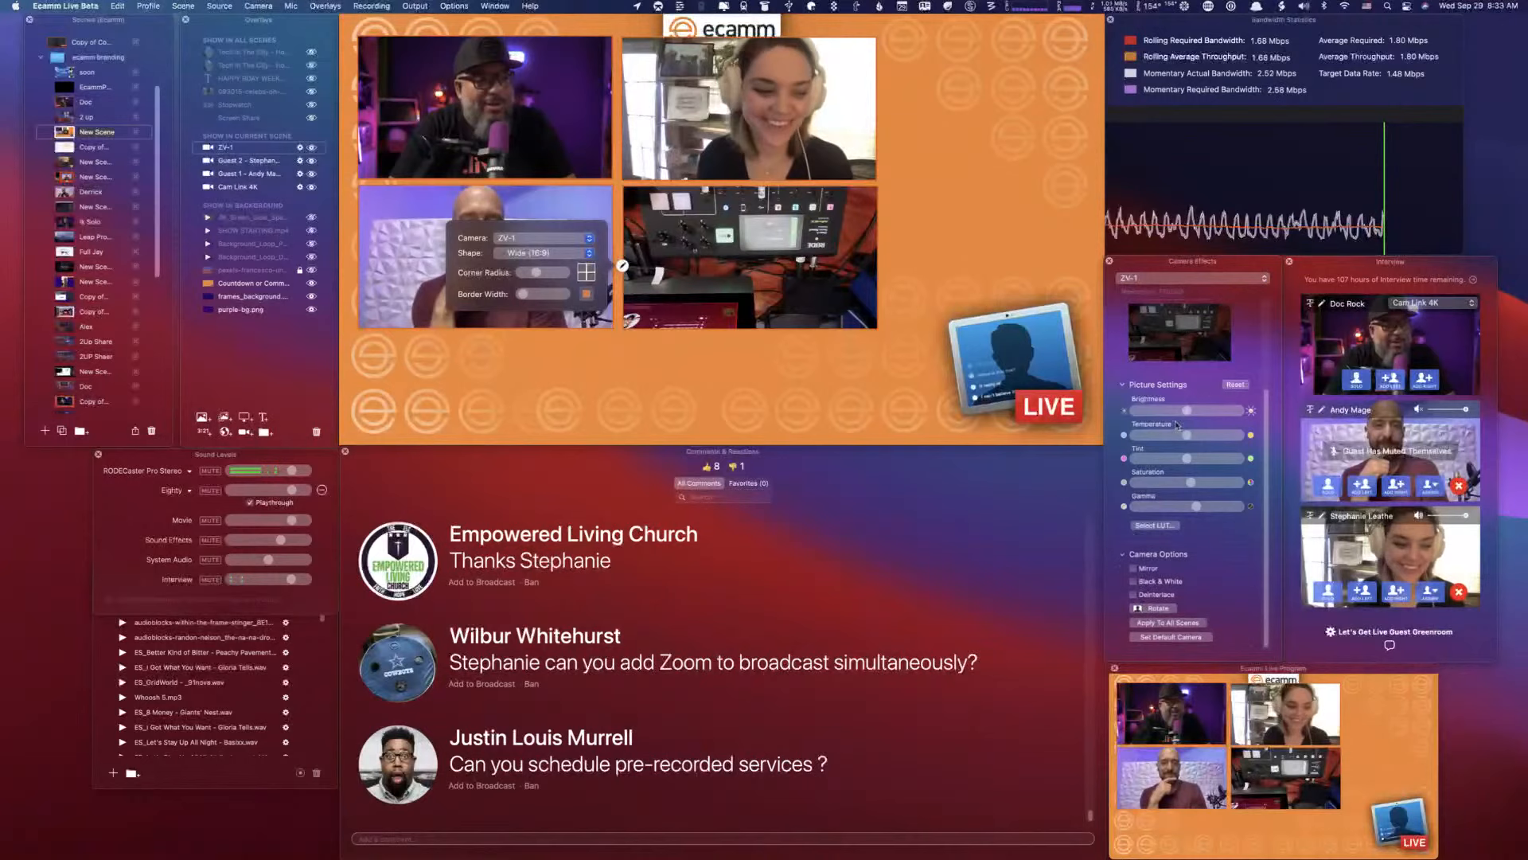
{"action": "left_click", "coordinate": [1164, 612]}
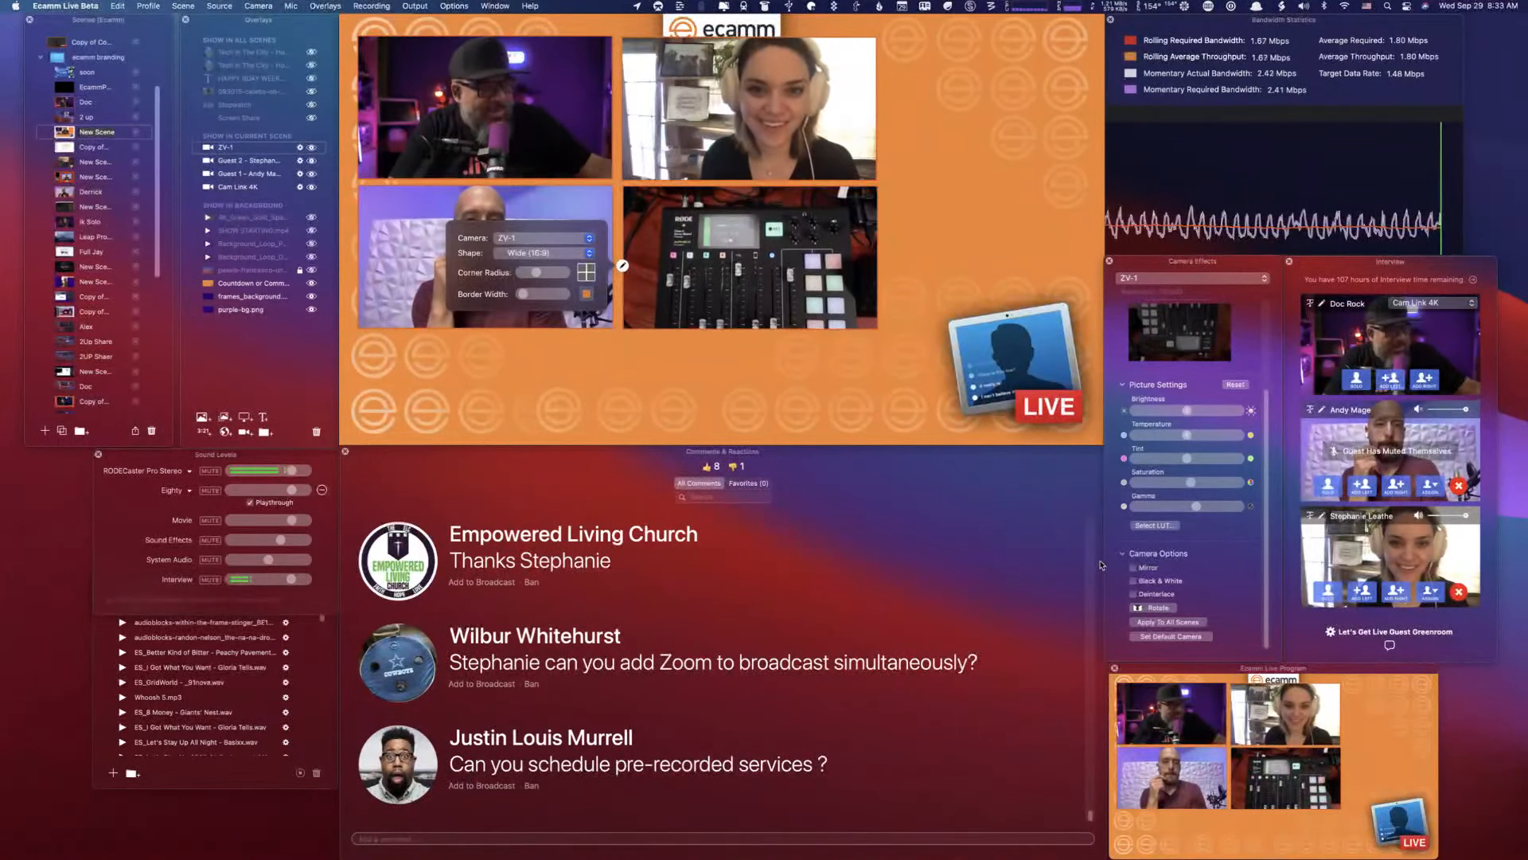
- Hide the ZV-1 camera overlay in the current scene
{"action": "mouse_move", "coordinate": [1042, 395]}
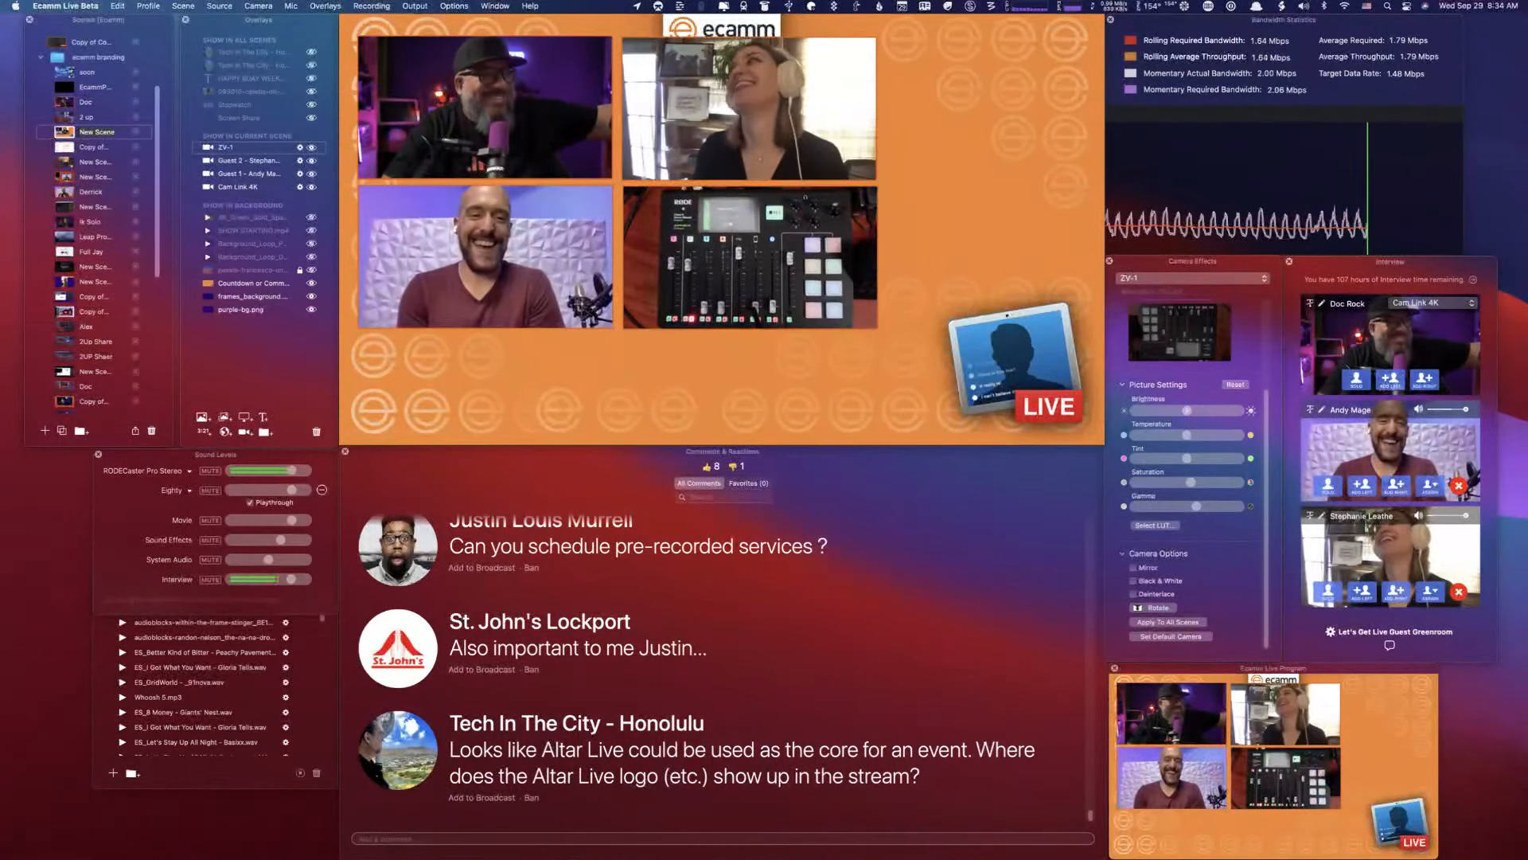
{"action": "mouse_move", "coordinate": [633, 260]}
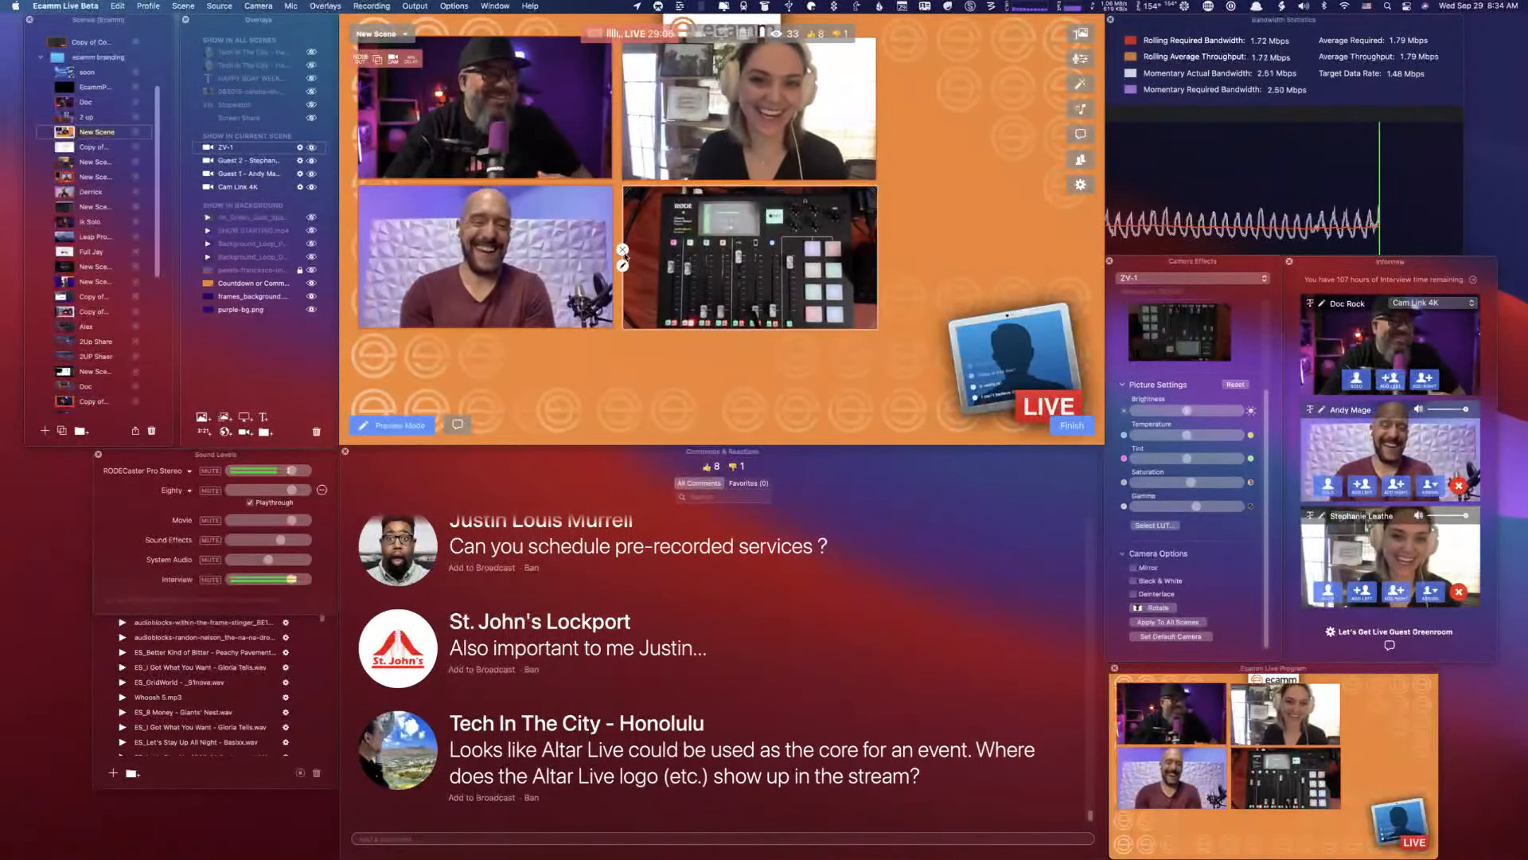
{"action": "left_click", "coordinate": [622, 249]}
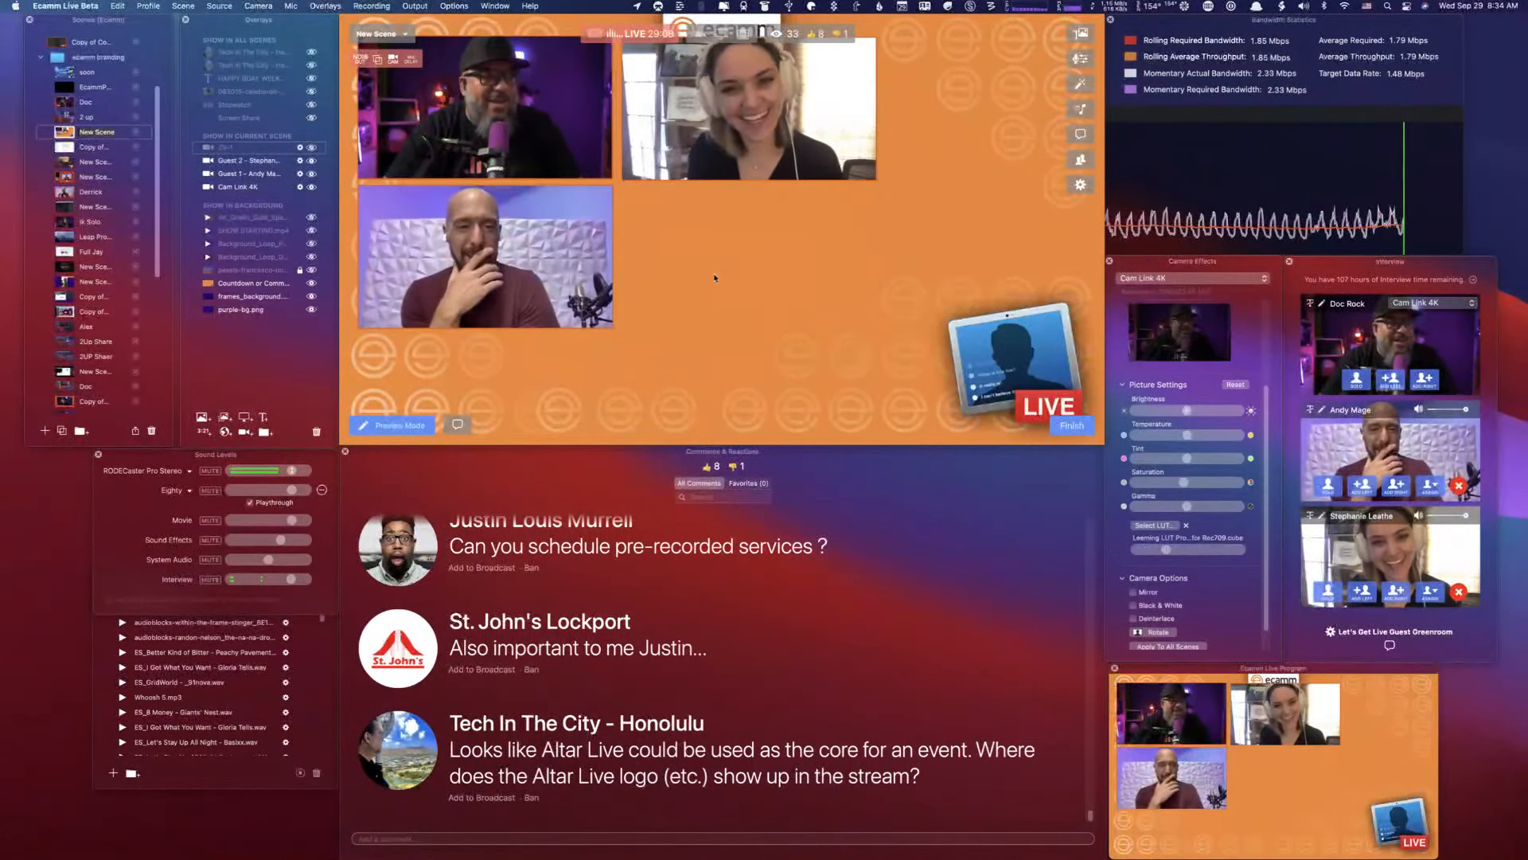
- Create a new text overlay that reads "ALOHA"
{"action": "left_click", "coordinate": [263, 417]}
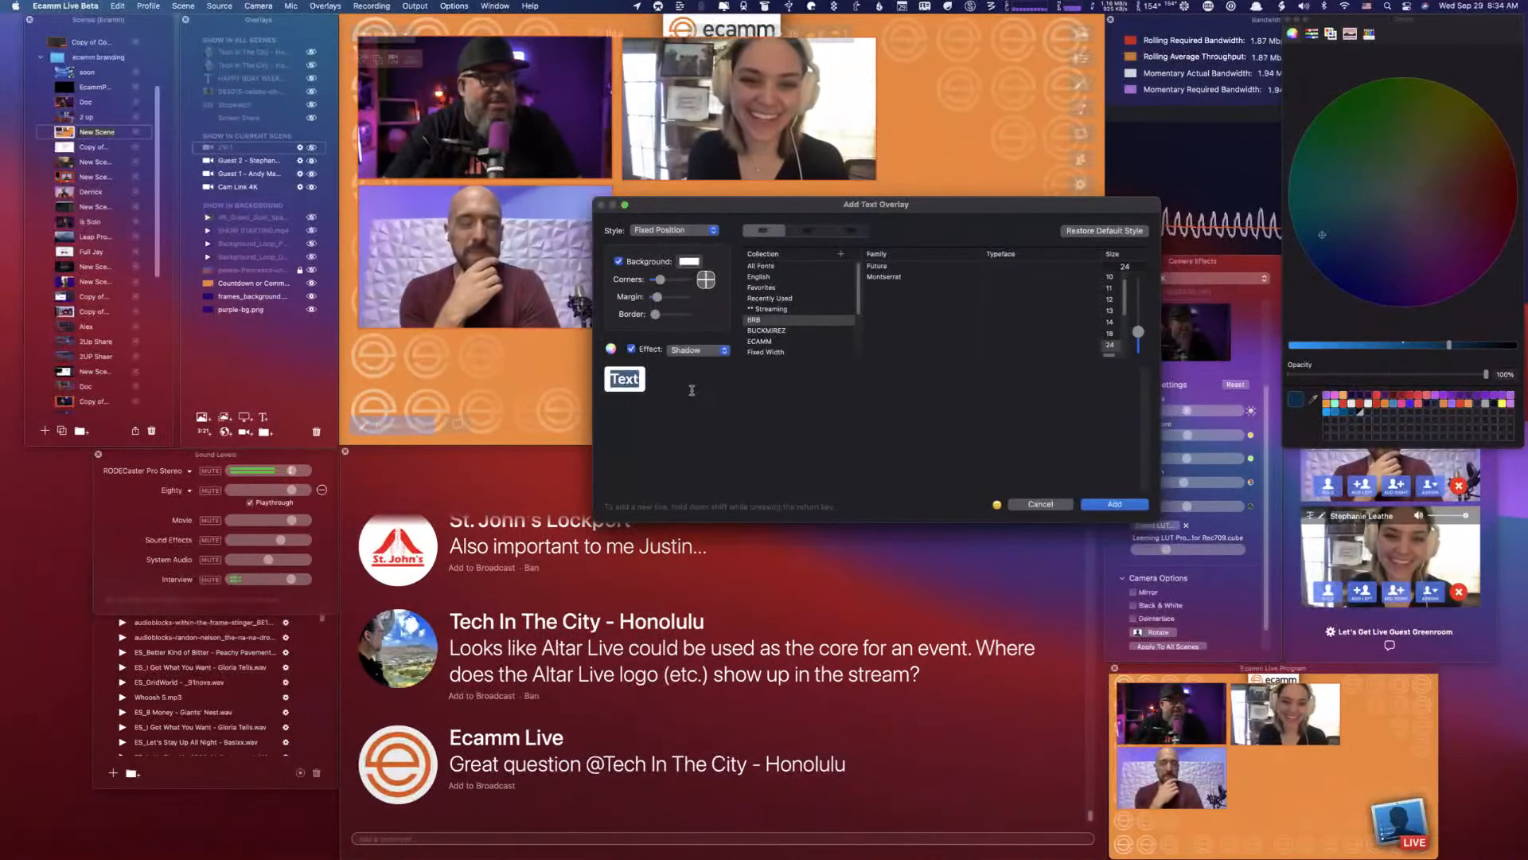
{"action": "right_click", "coordinate": [627, 381]}
{"action": "key", "text": "Down"}
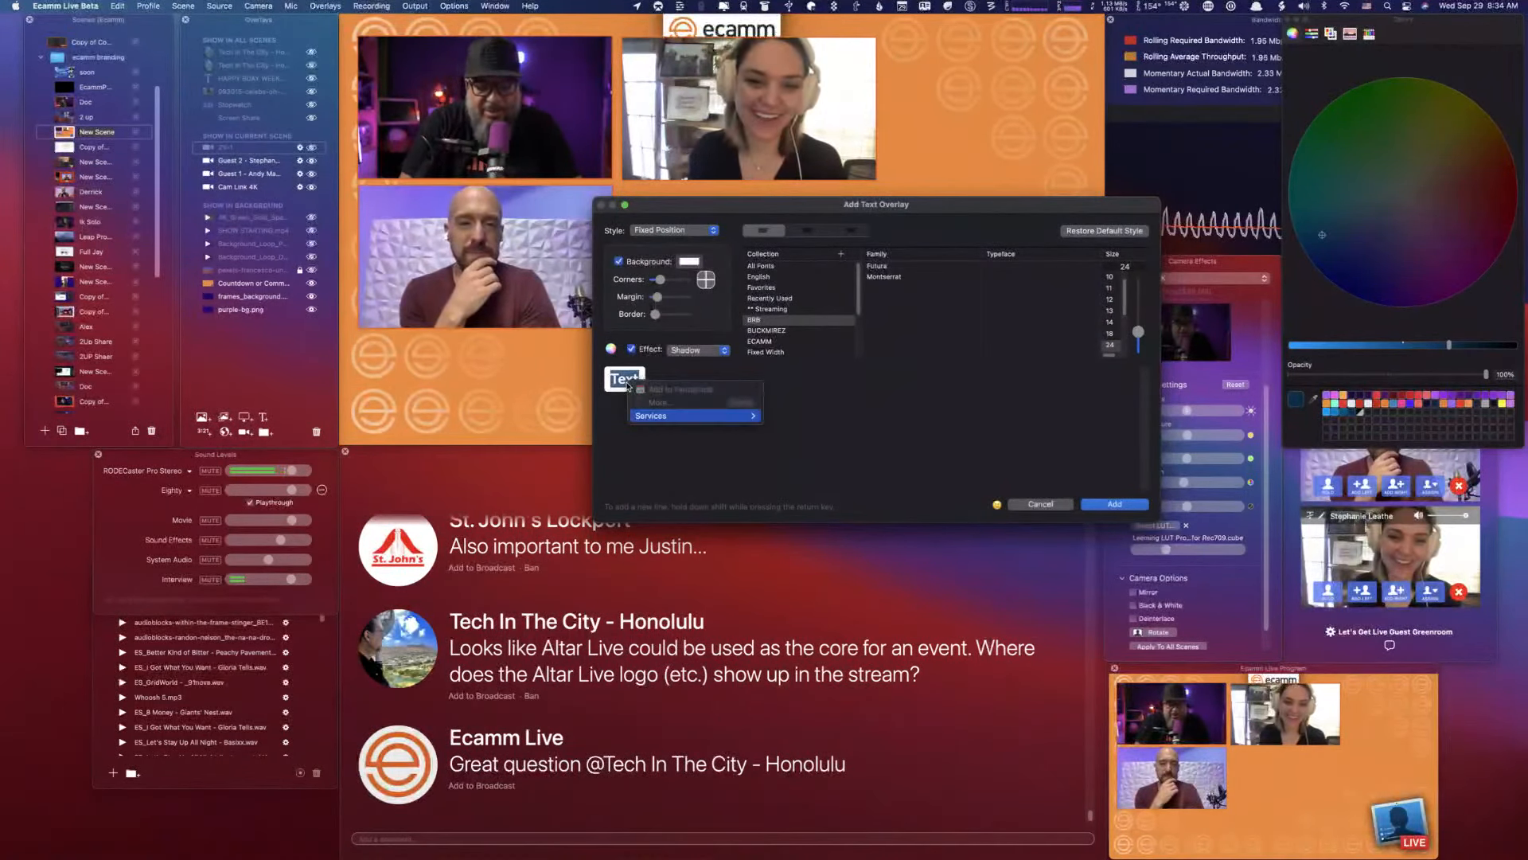
{"action": "left_click", "coordinate": [659, 455]}
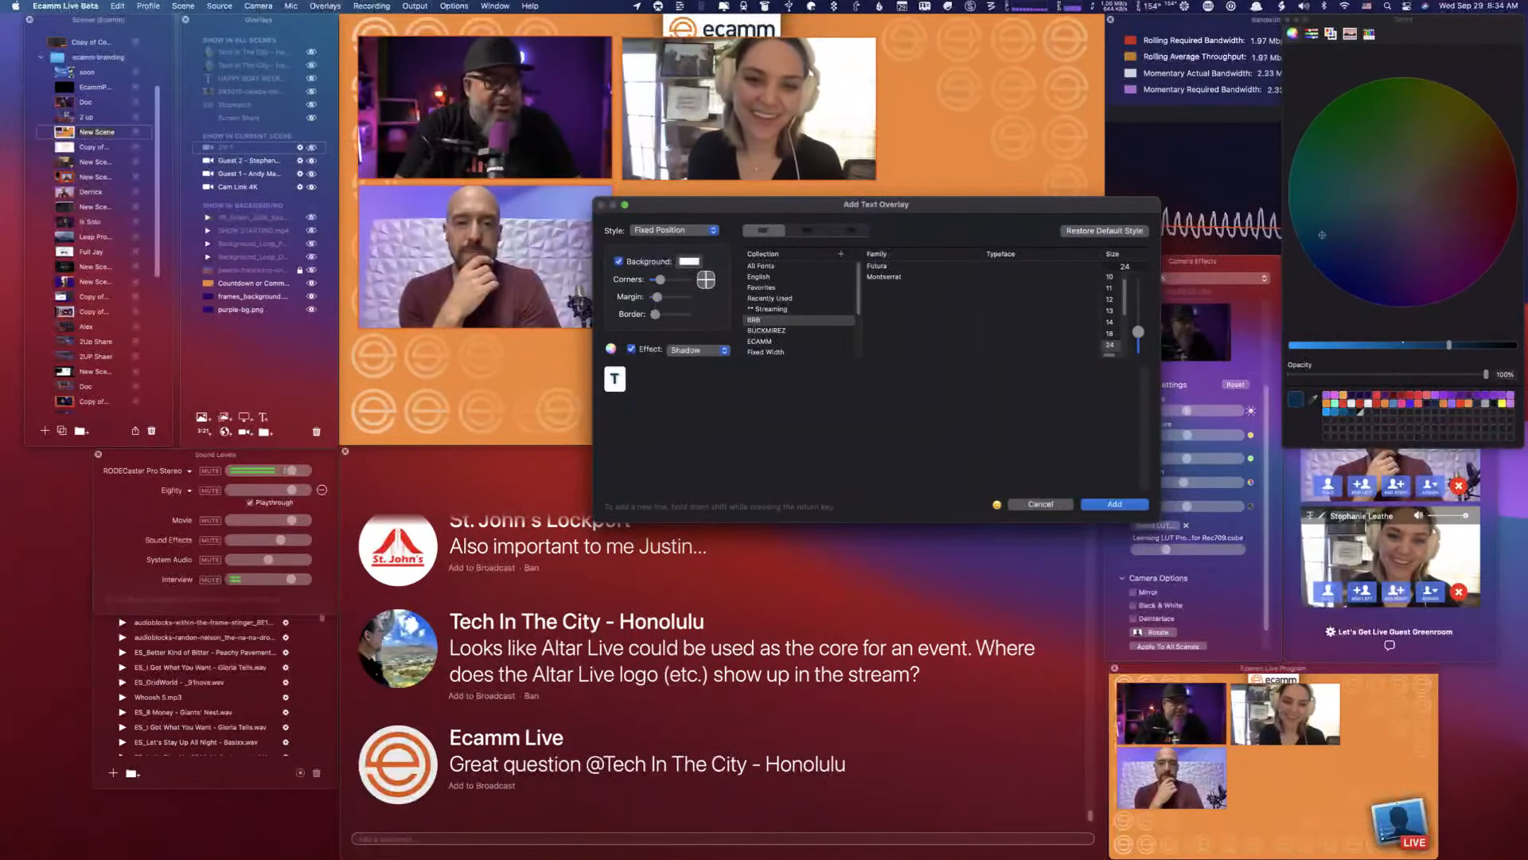
{"action": "type", "text": "ALOGHA"}
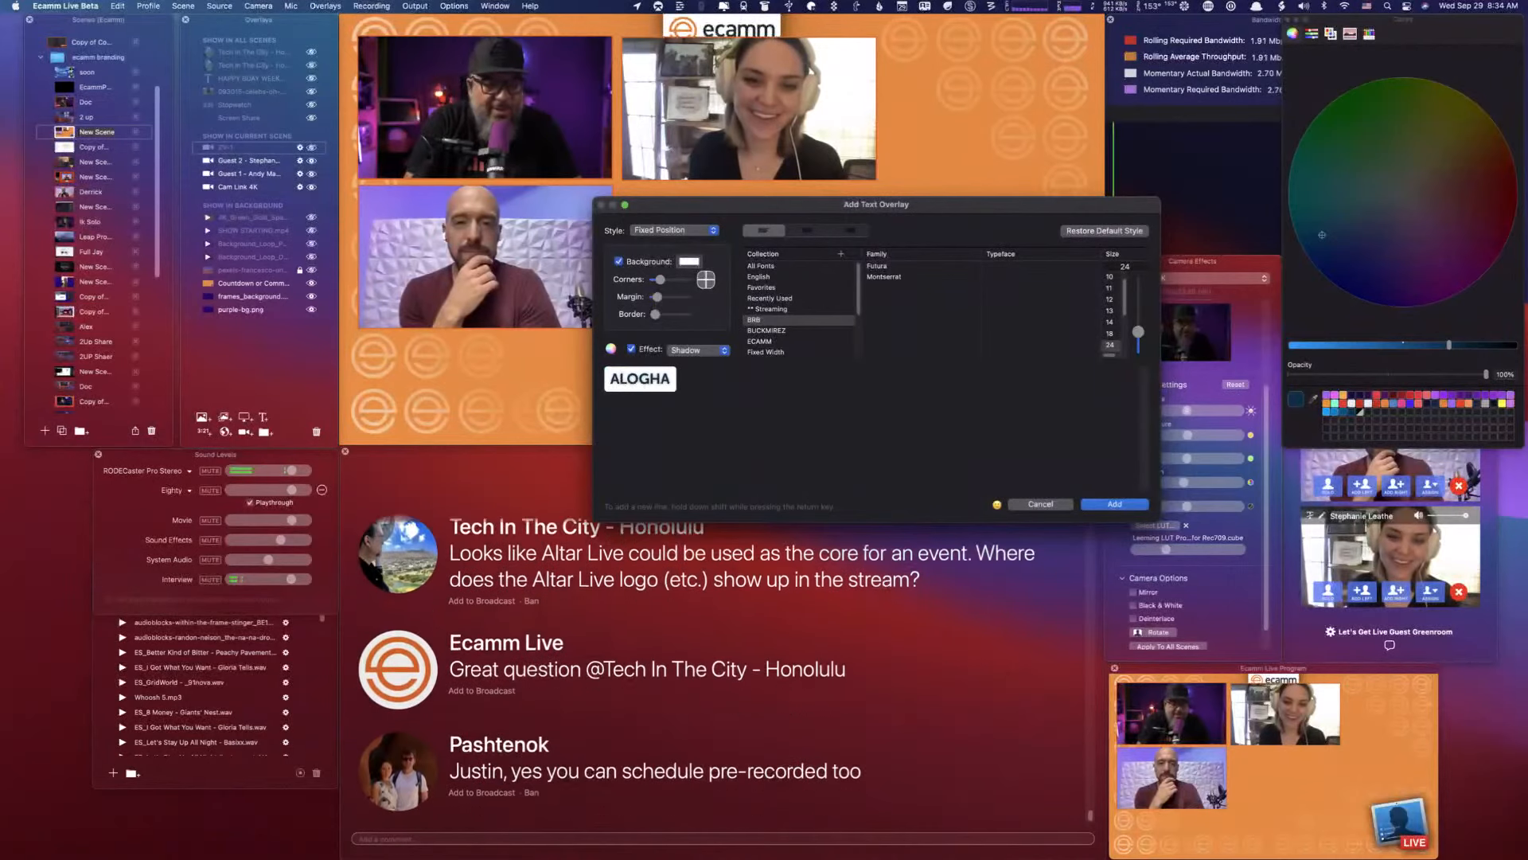
{"action": "key", "text": "BackSpace"}
{"action": "key", "text": "BackSpace"}
{"action": "key", "text": "BackSpace"}
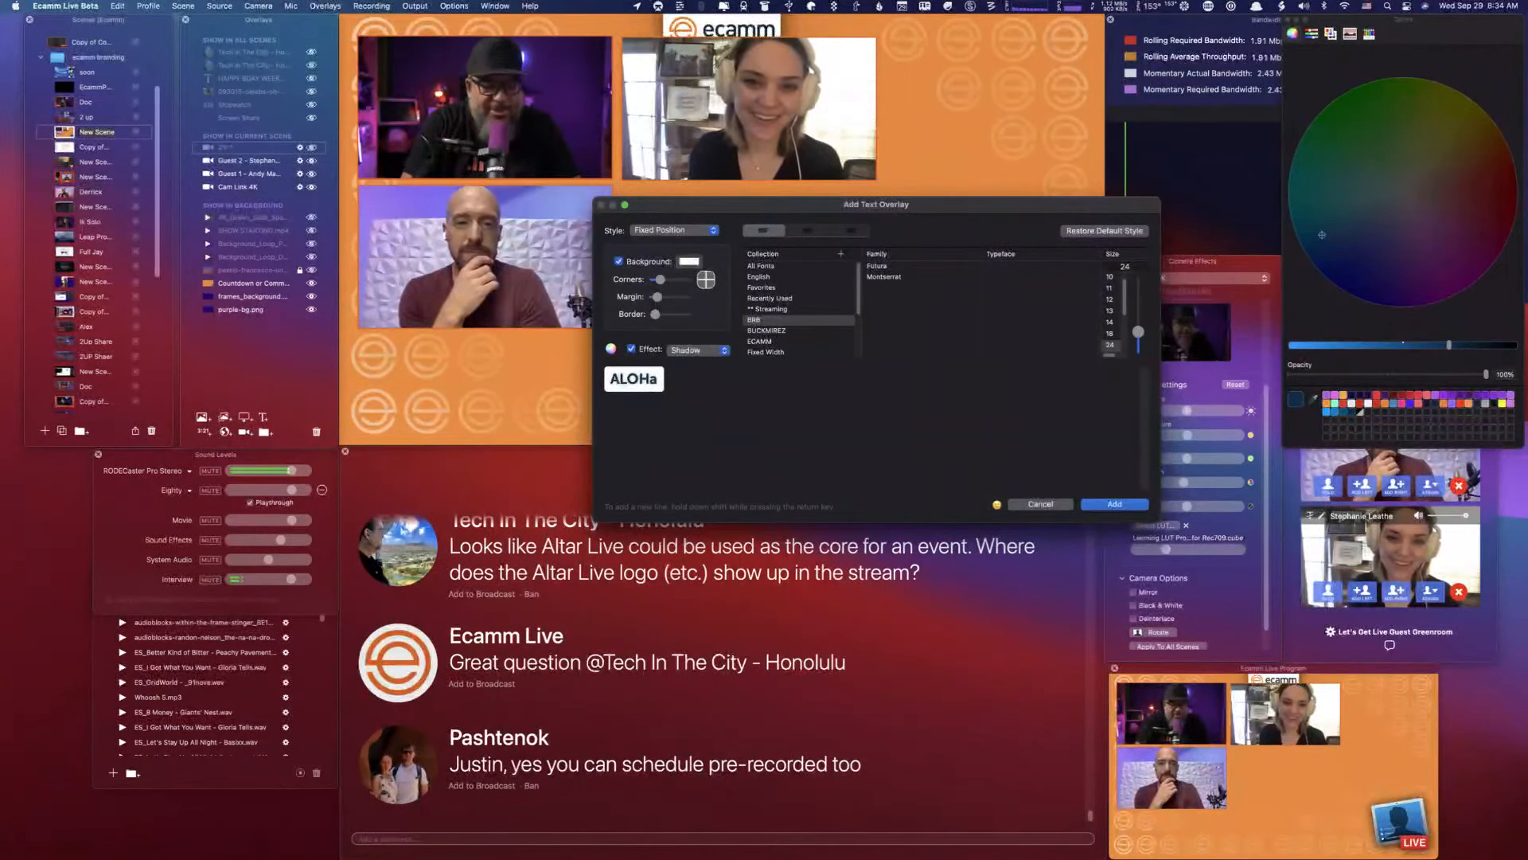
{"action": "key", "text": "BackSpace"}
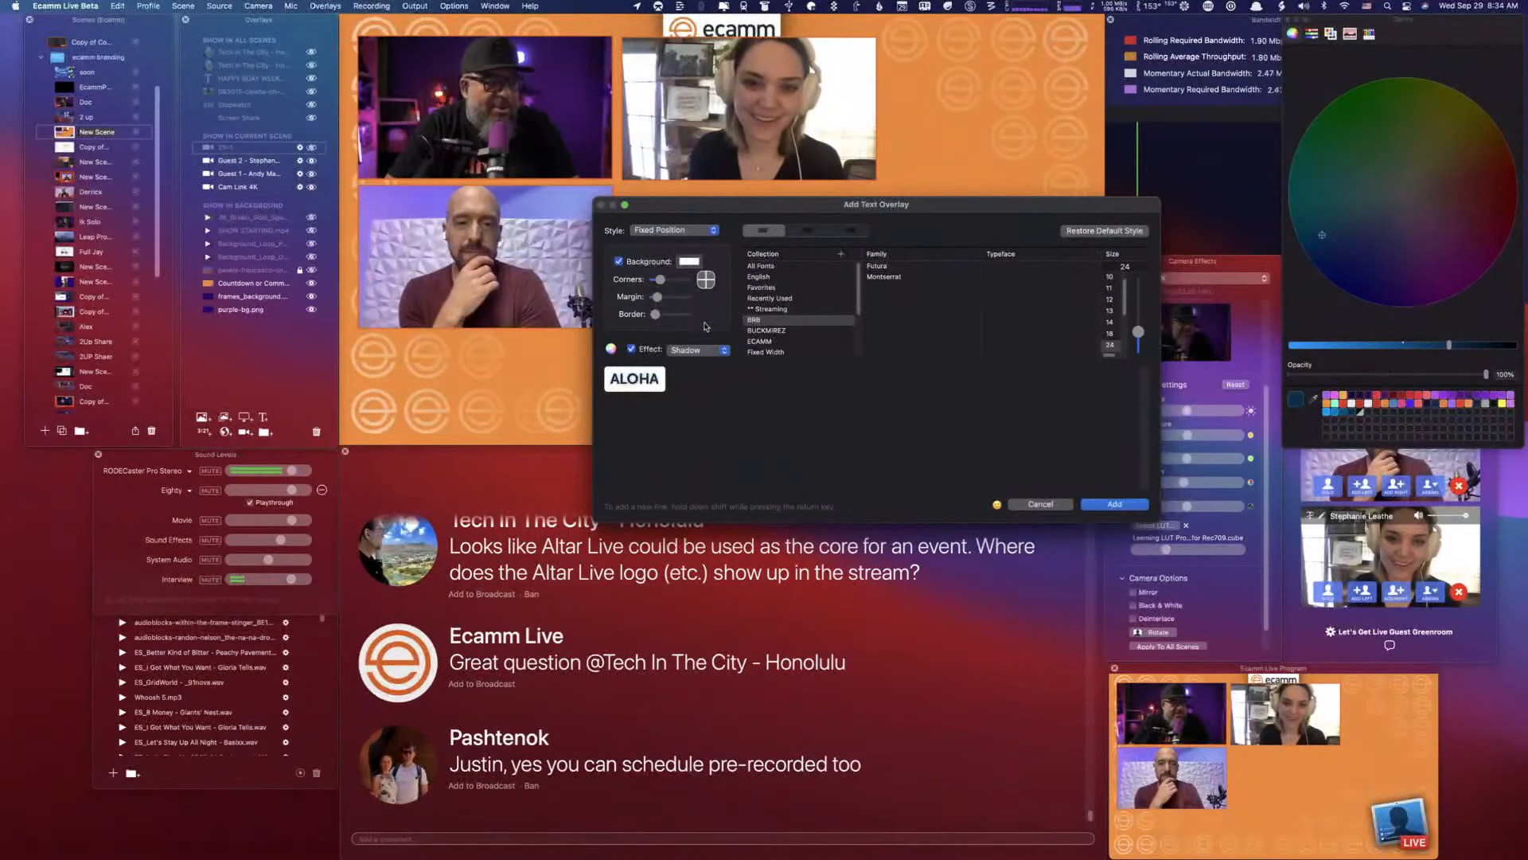
- Give the ALOHA text overlay an orange background and red lettering, and add it to the scene
{"action": "left_click", "coordinate": [691, 262]}
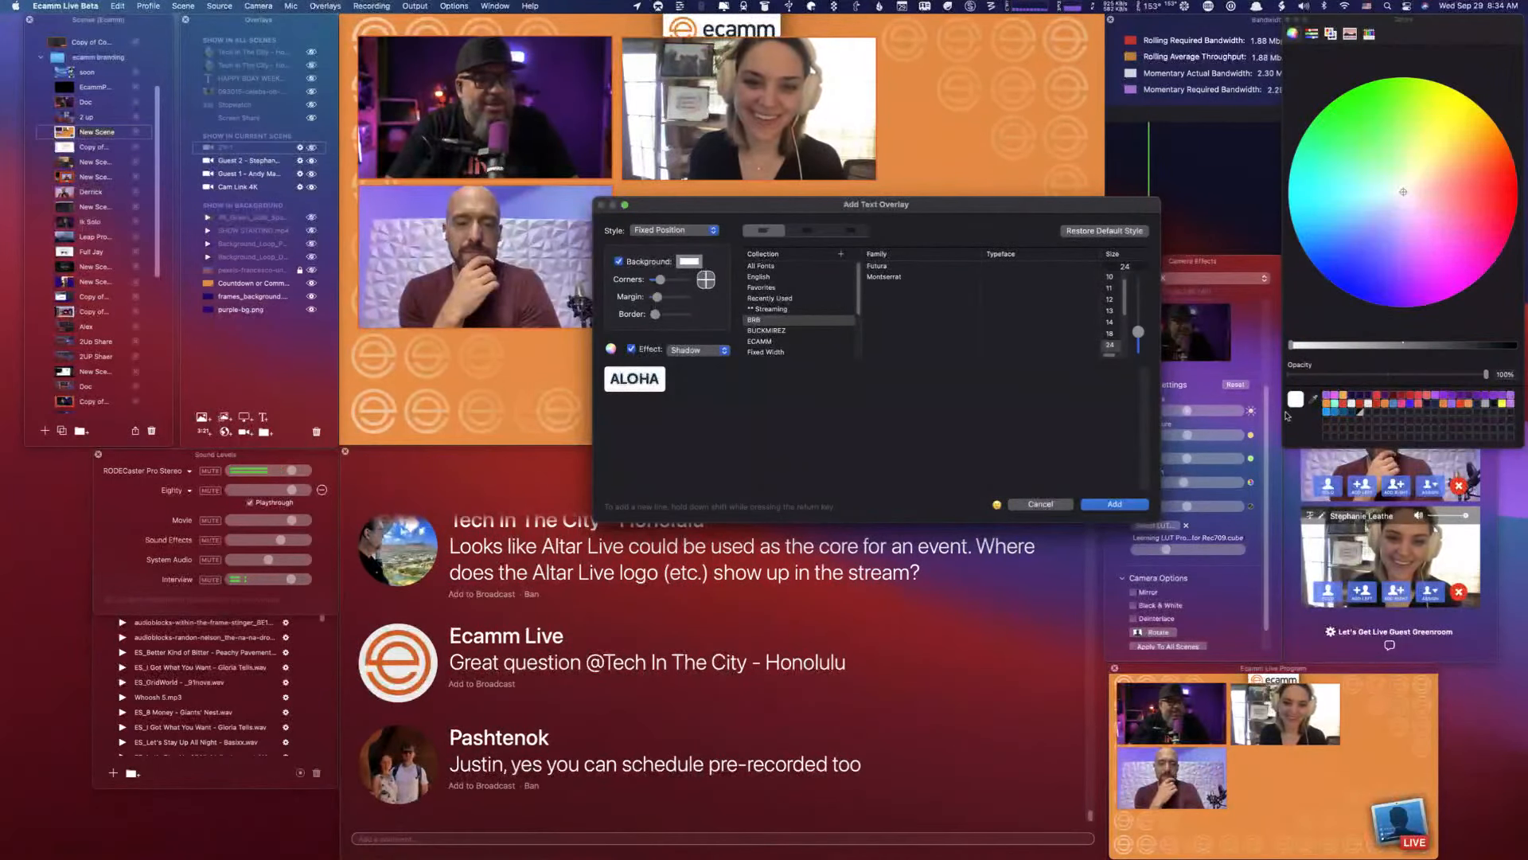
{"action": "left_click", "coordinate": [1334, 402]}
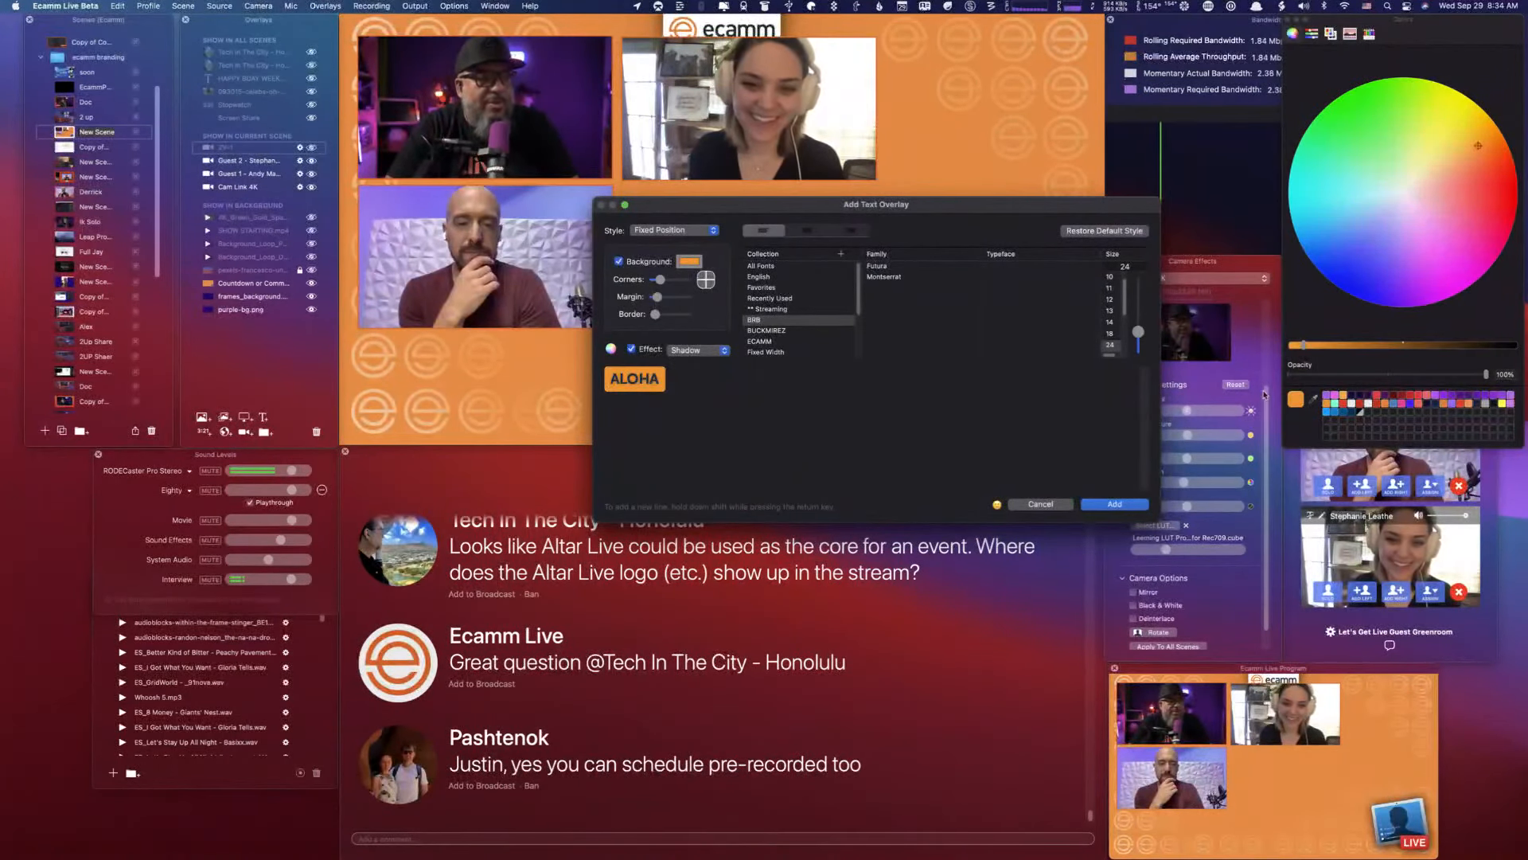
{"action": "left_click", "coordinate": [652, 380]}
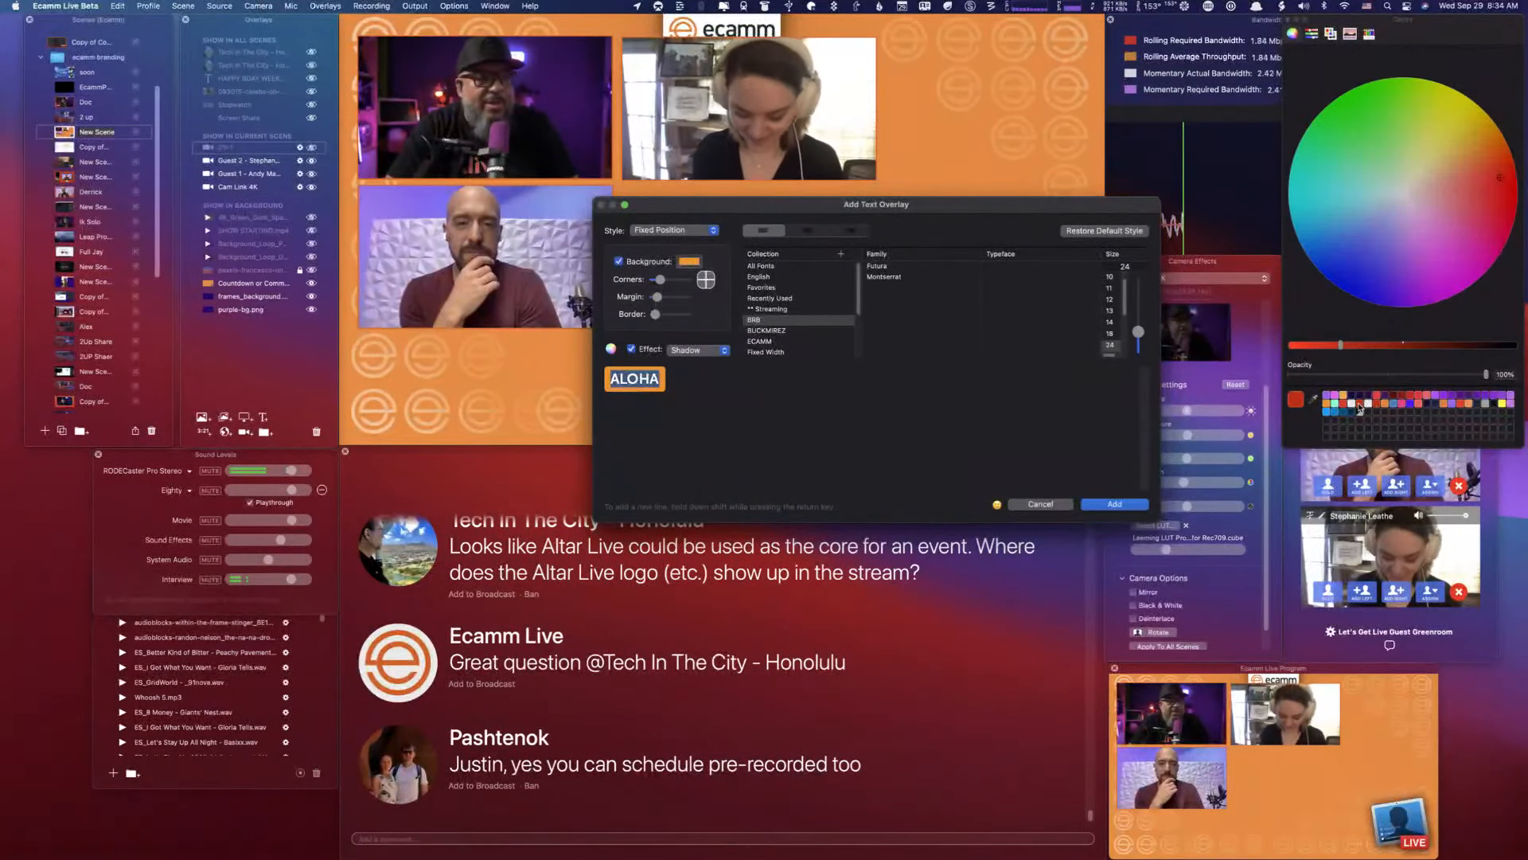
{"action": "left_click", "coordinate": [1115, 503]}
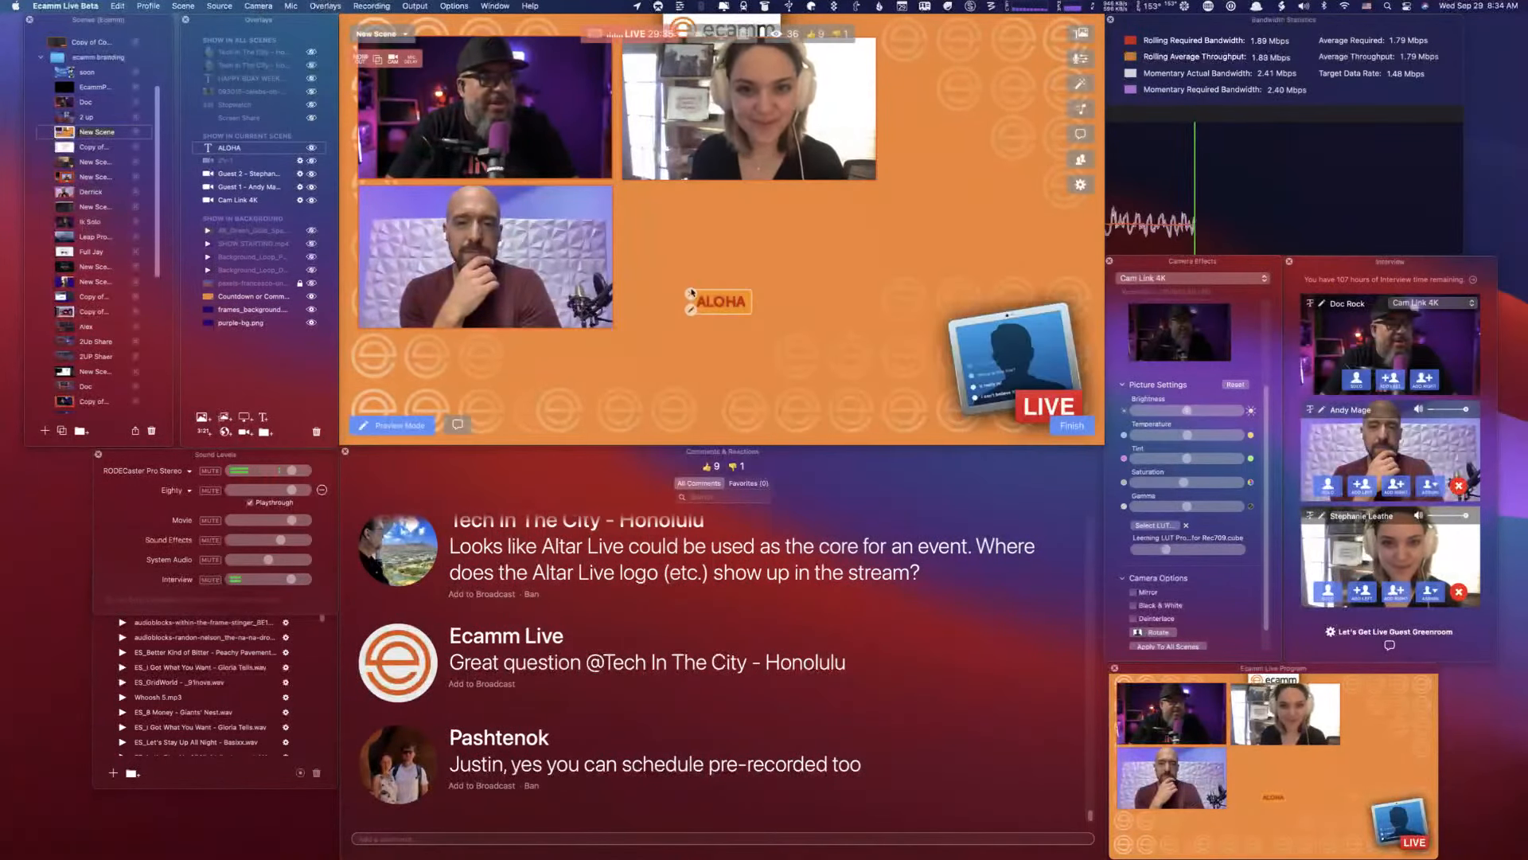
- Enlarge the ALOHA text overlay, place it in the free area beside the lower guest camera, and hide it
{"action": "scroll", "coordinate": [706, 302], "scroll_direction": "up", "scroll_amount": 10}
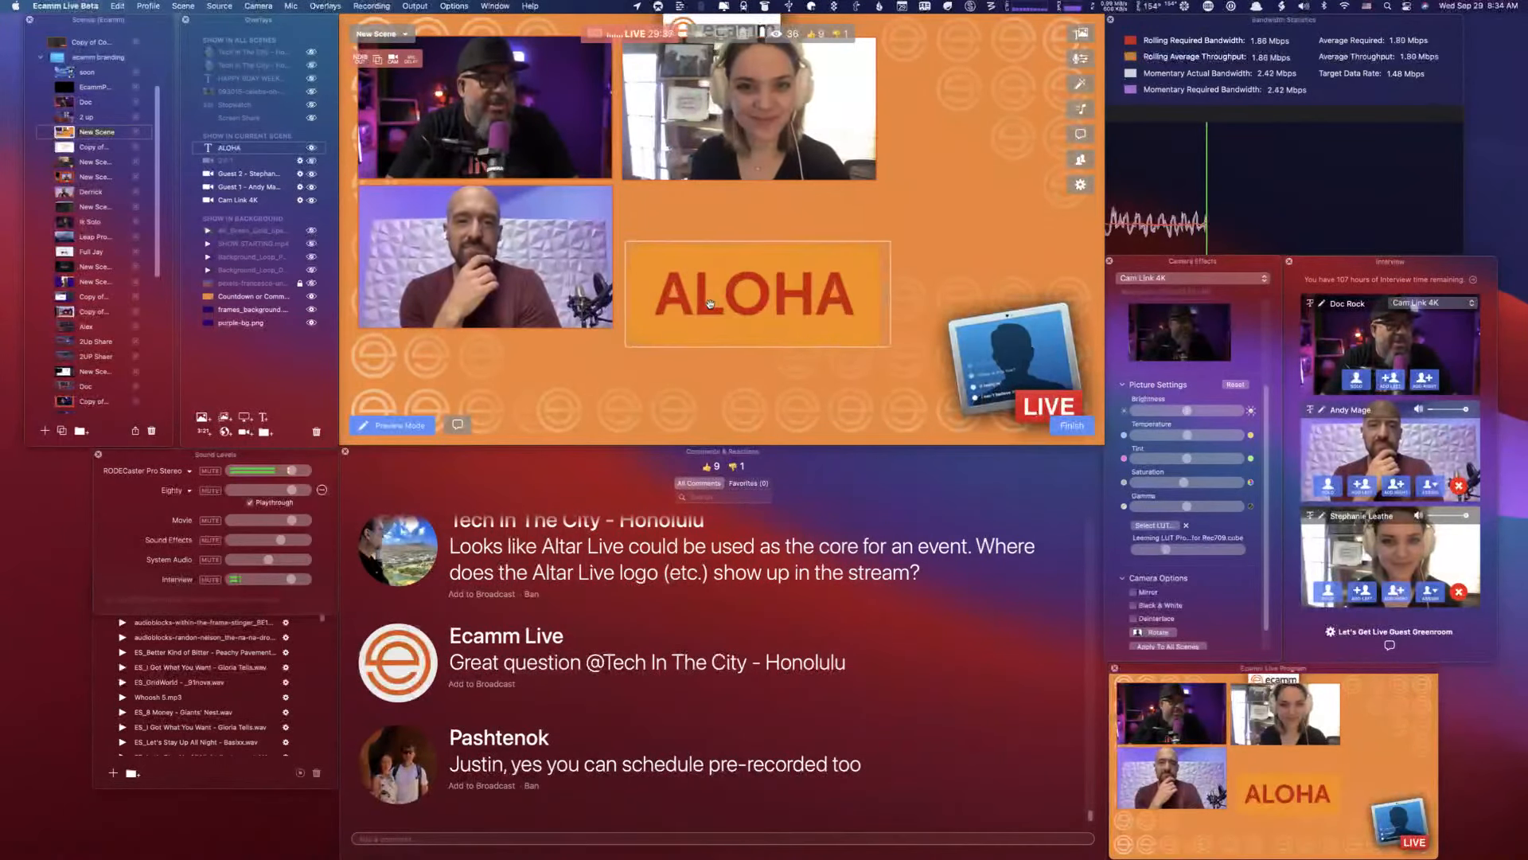
{"action": "left_click_drag", "start_coordinate": [714, 309], "coordinate": [740, 278]}
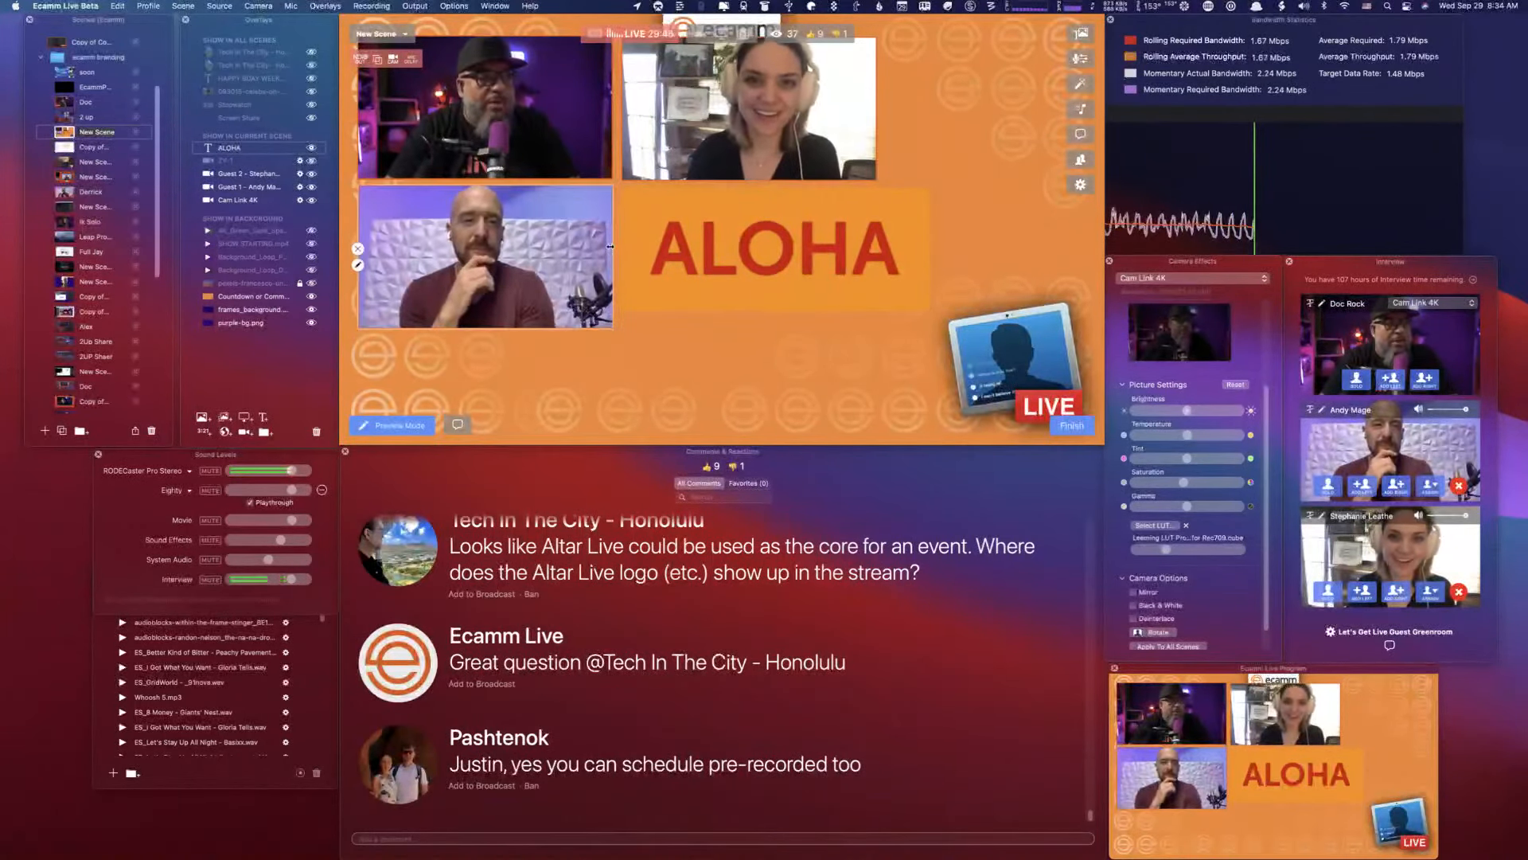
{"action": "mouse_move", "coordinate": [624, 243]}
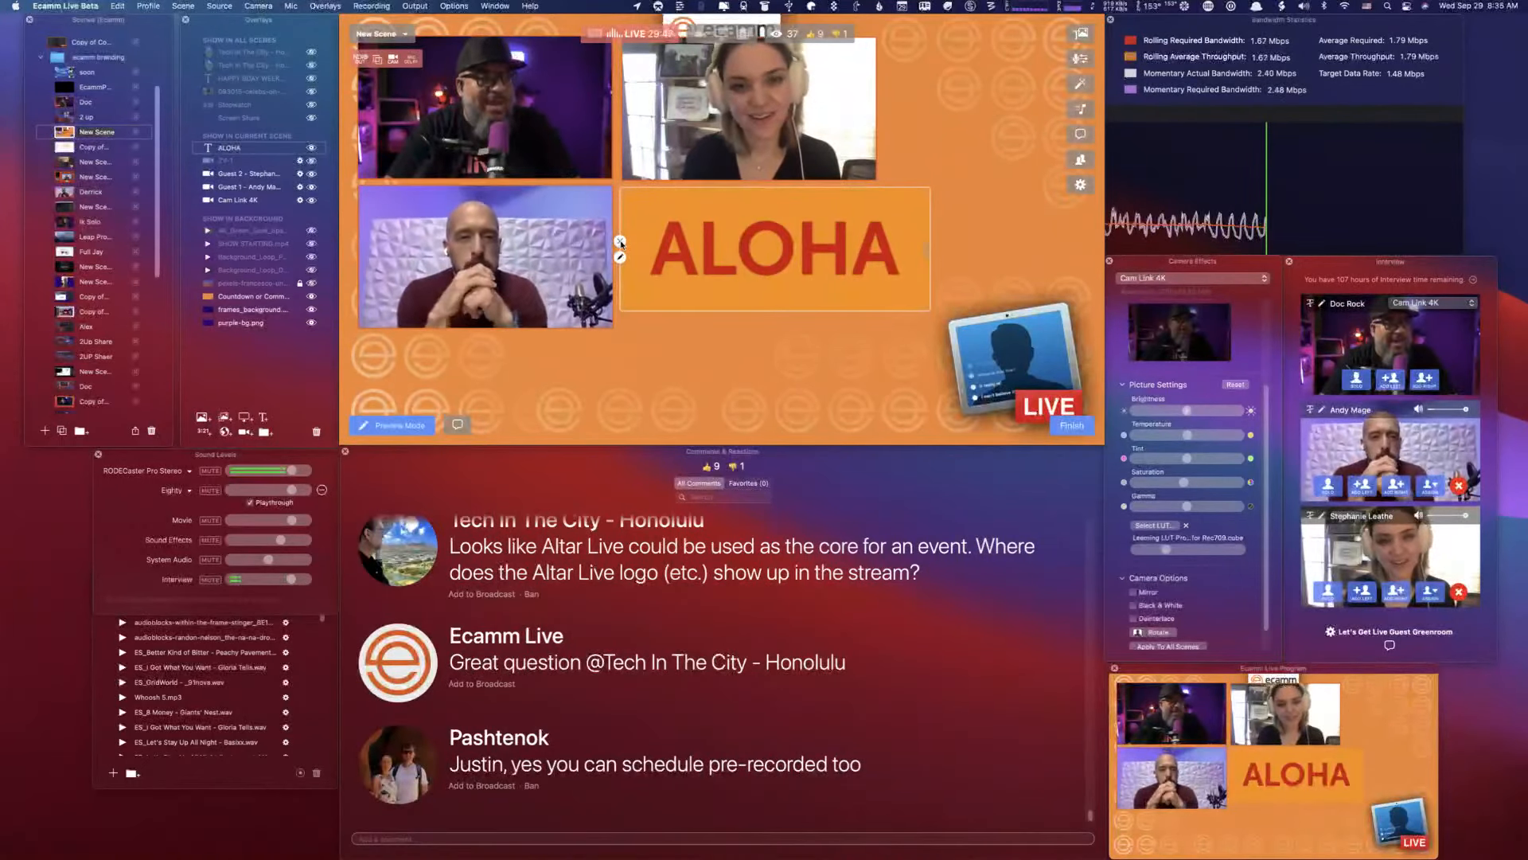
{"action": "left_click", "coordinate": [621, 242]}
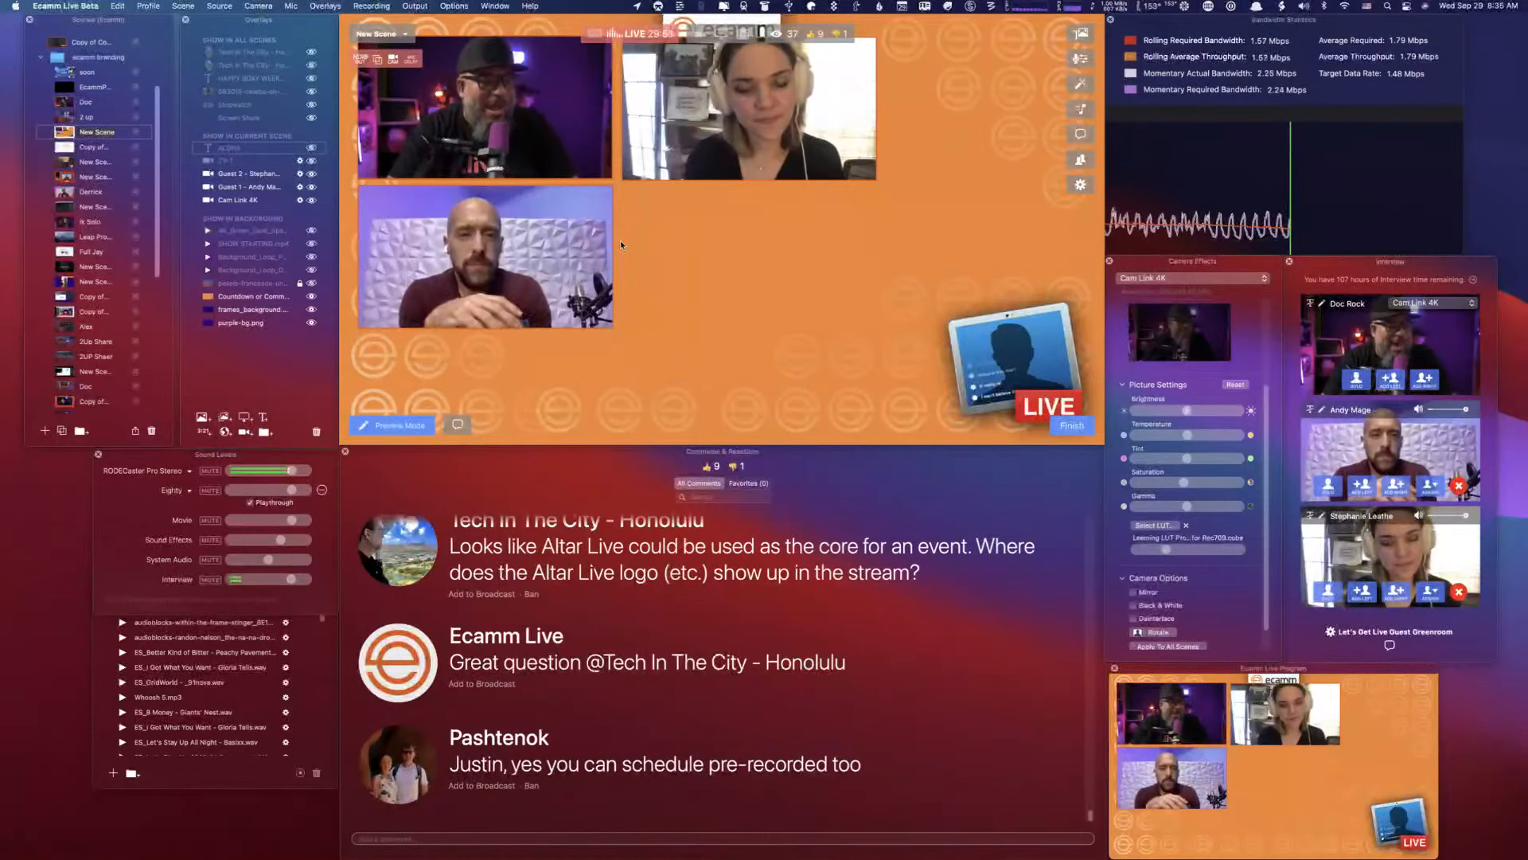
- Add a 10-minute countdown overlay with dark blue digits on orange and enlarge it beside the upper guest camera
{"action": "left_click", "coordinate": [201, 430]}
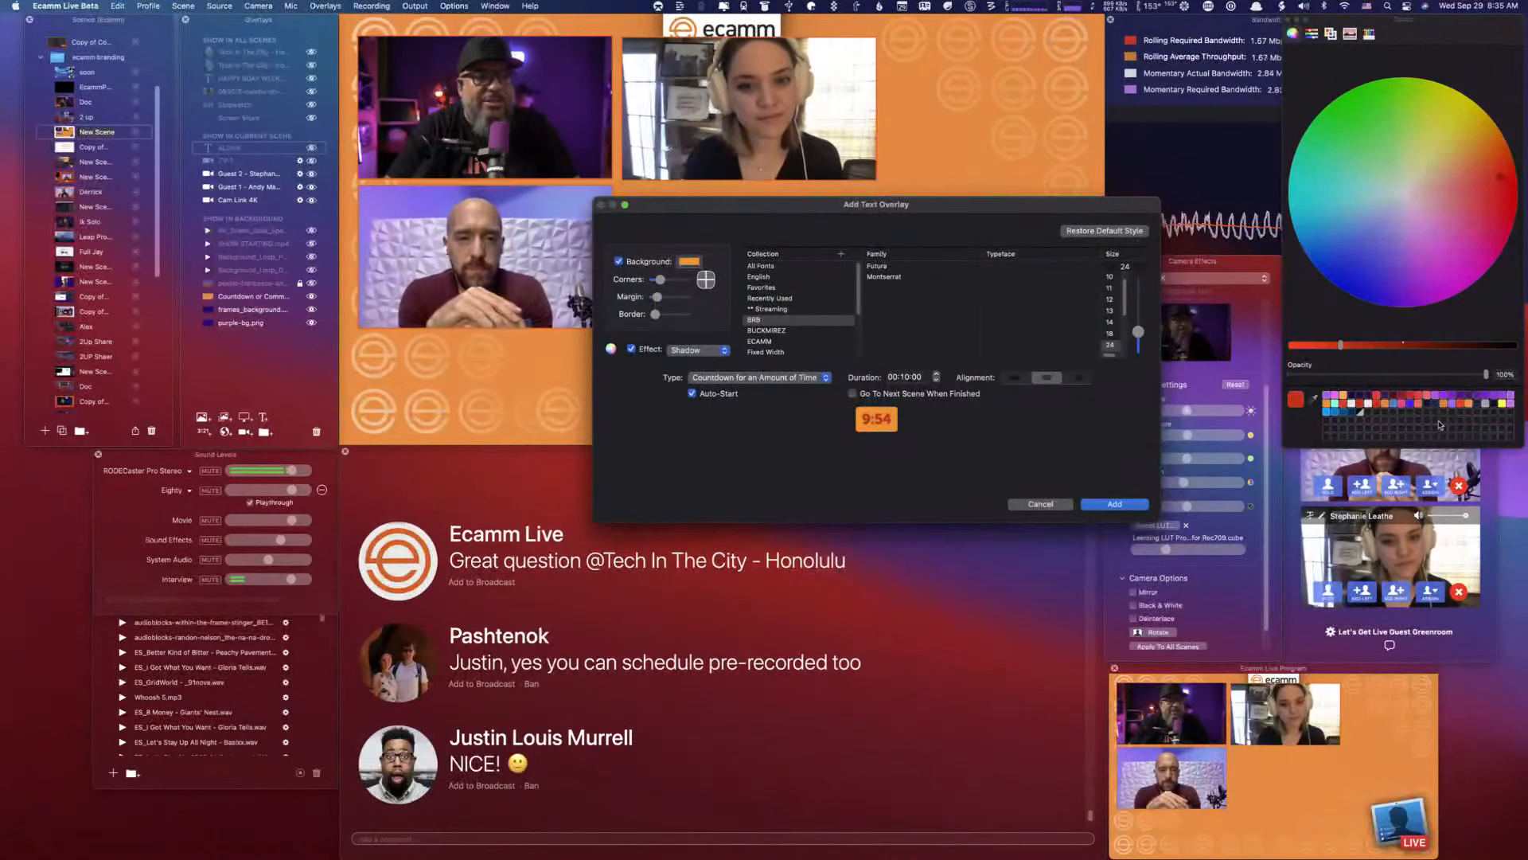
{"action": "left_click", "coordinate": [1337, 407]}
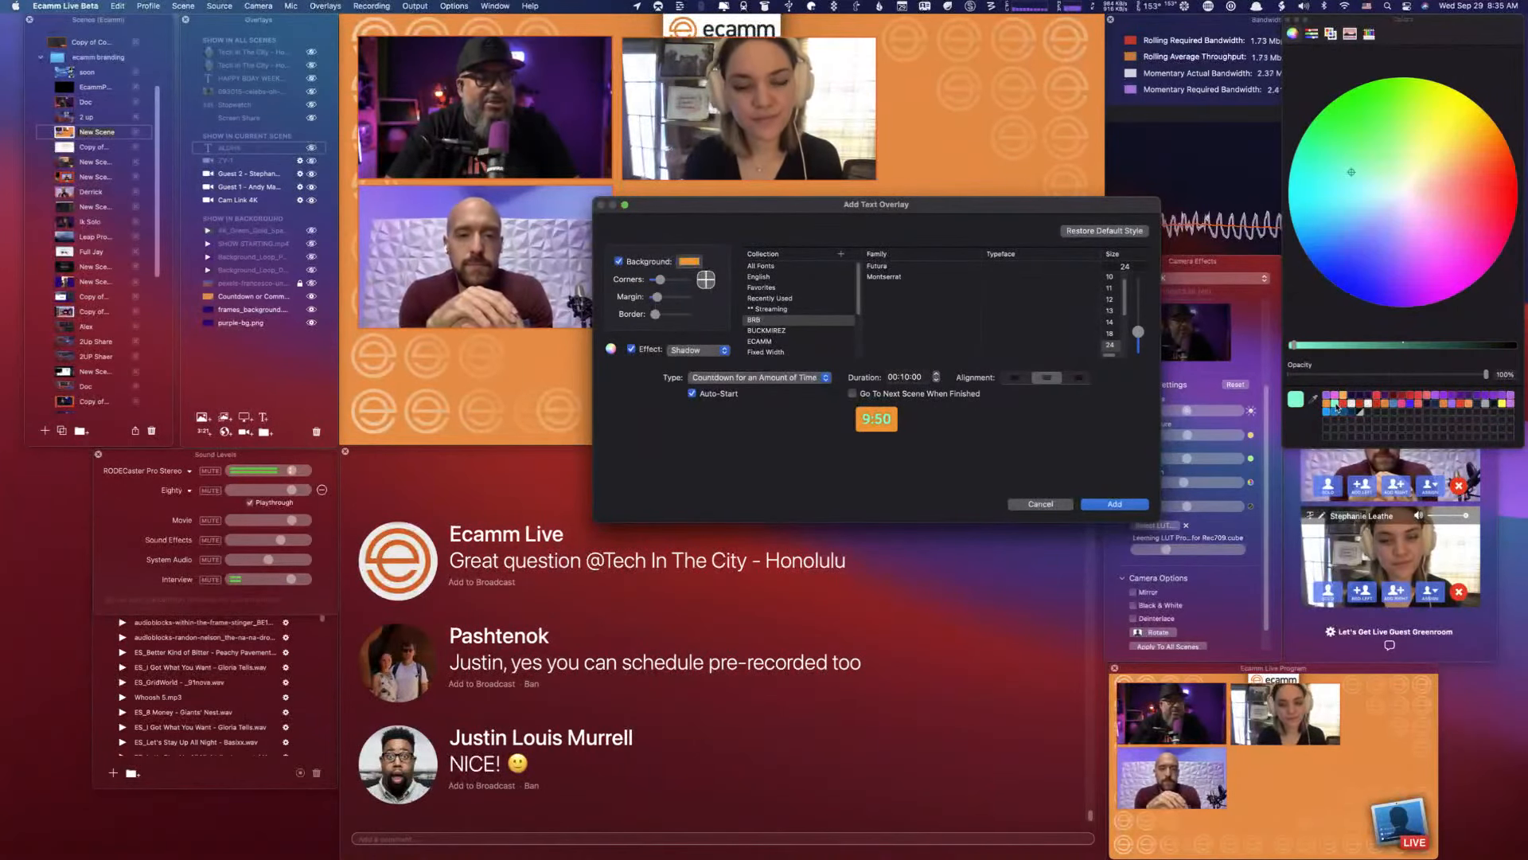
{"action": "left_click", "coordinate": [1351, 413]}
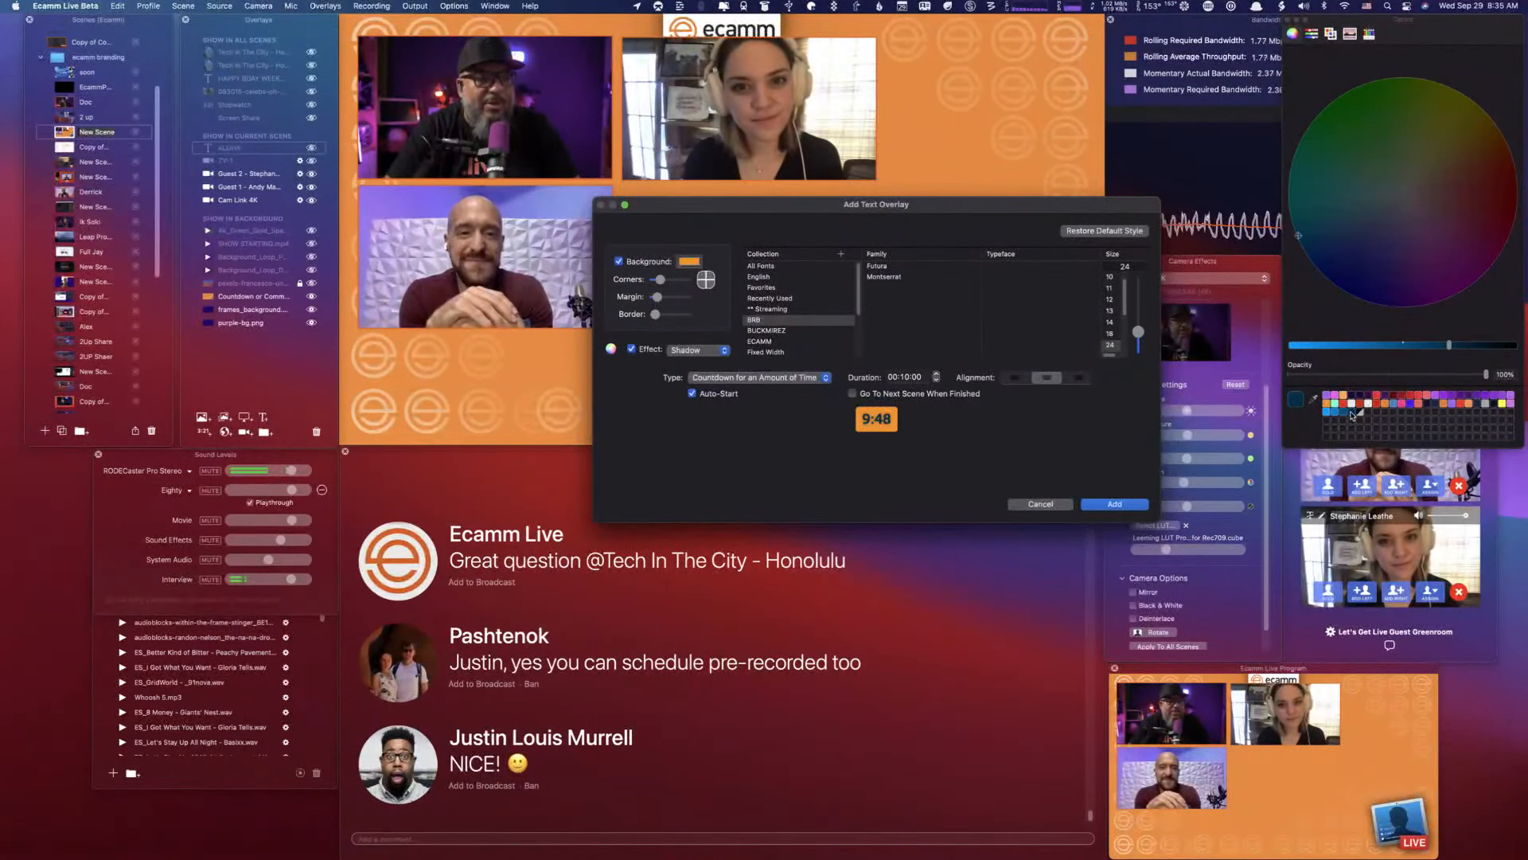
{"action": "left_click", "coordinate": [1128, 505]}
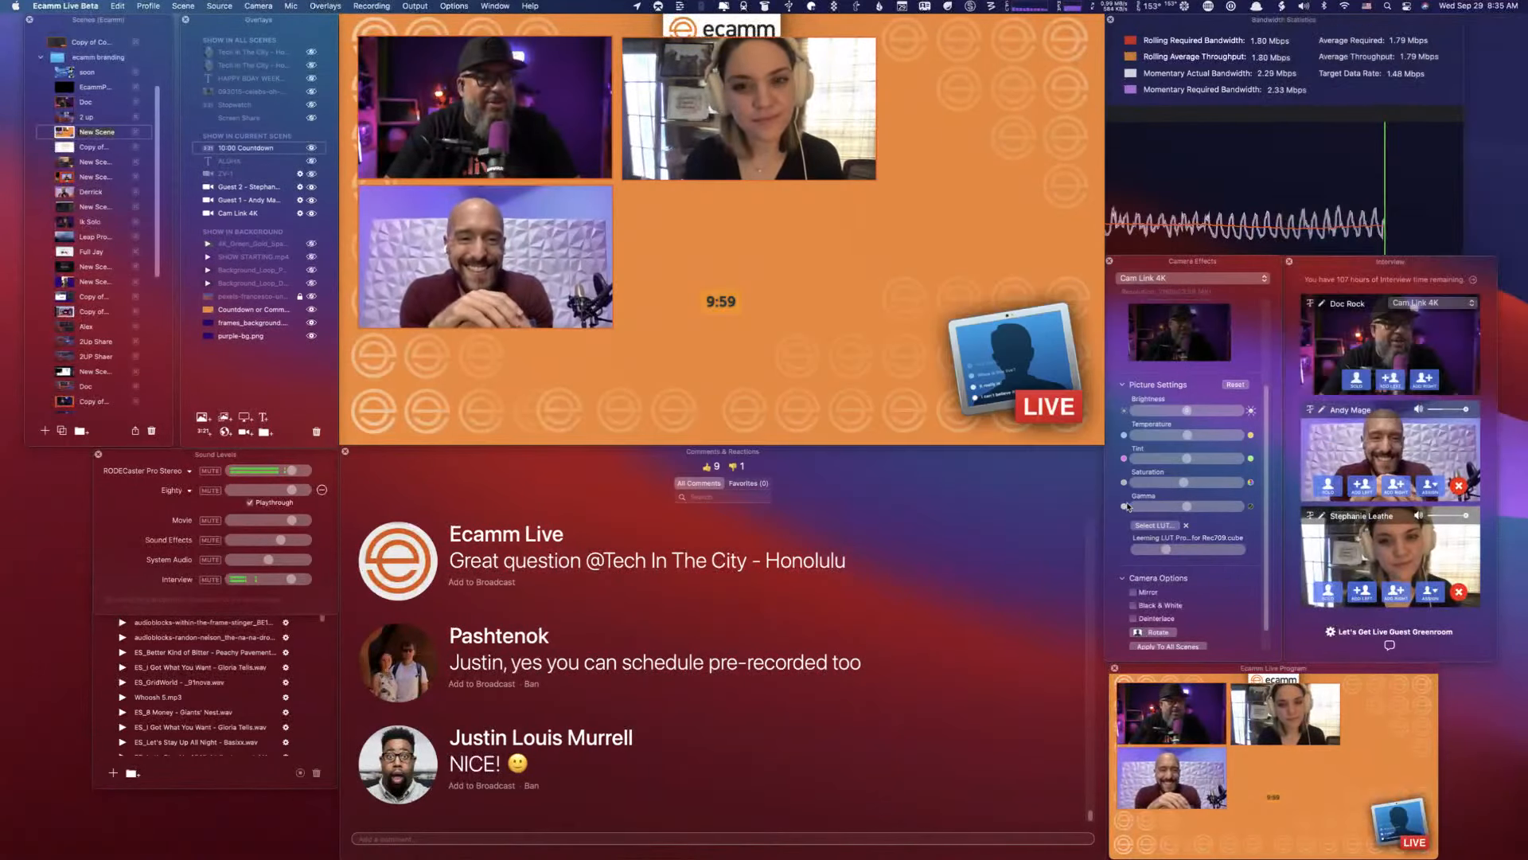
{"action": "left_click_drag", "start_coordinate": [719, 308], "coordinate": [958, 96]}
{"action": "left_click_drag", "start_coordinate": [952, 97], "coordinate": [1067, 145]}
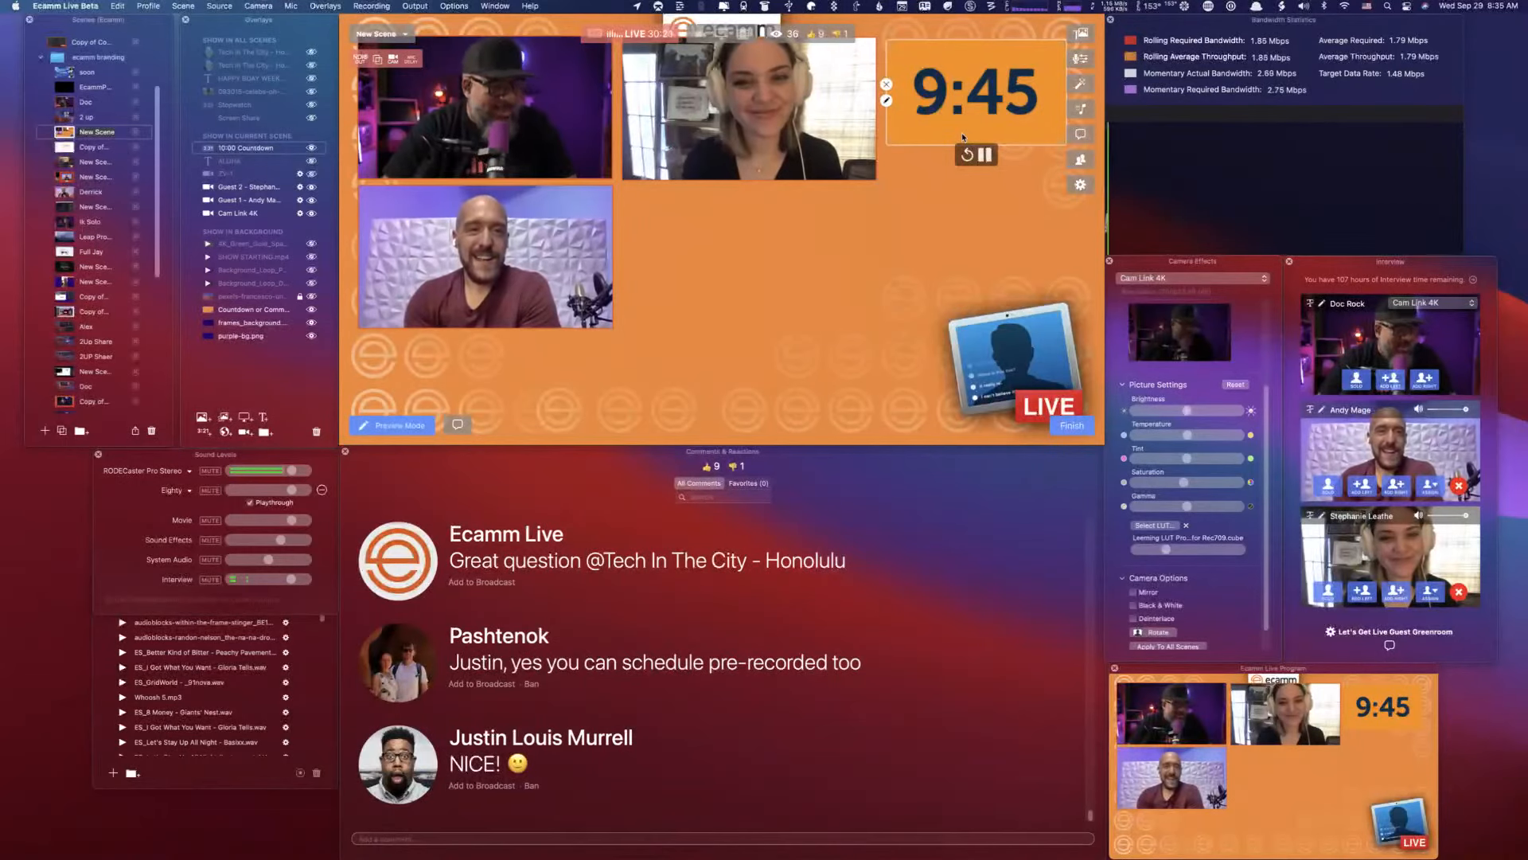
- Change the countdown overlay's type to Stopwatch and save it
{"action": "left_click", "coordinate": [887, 101]}
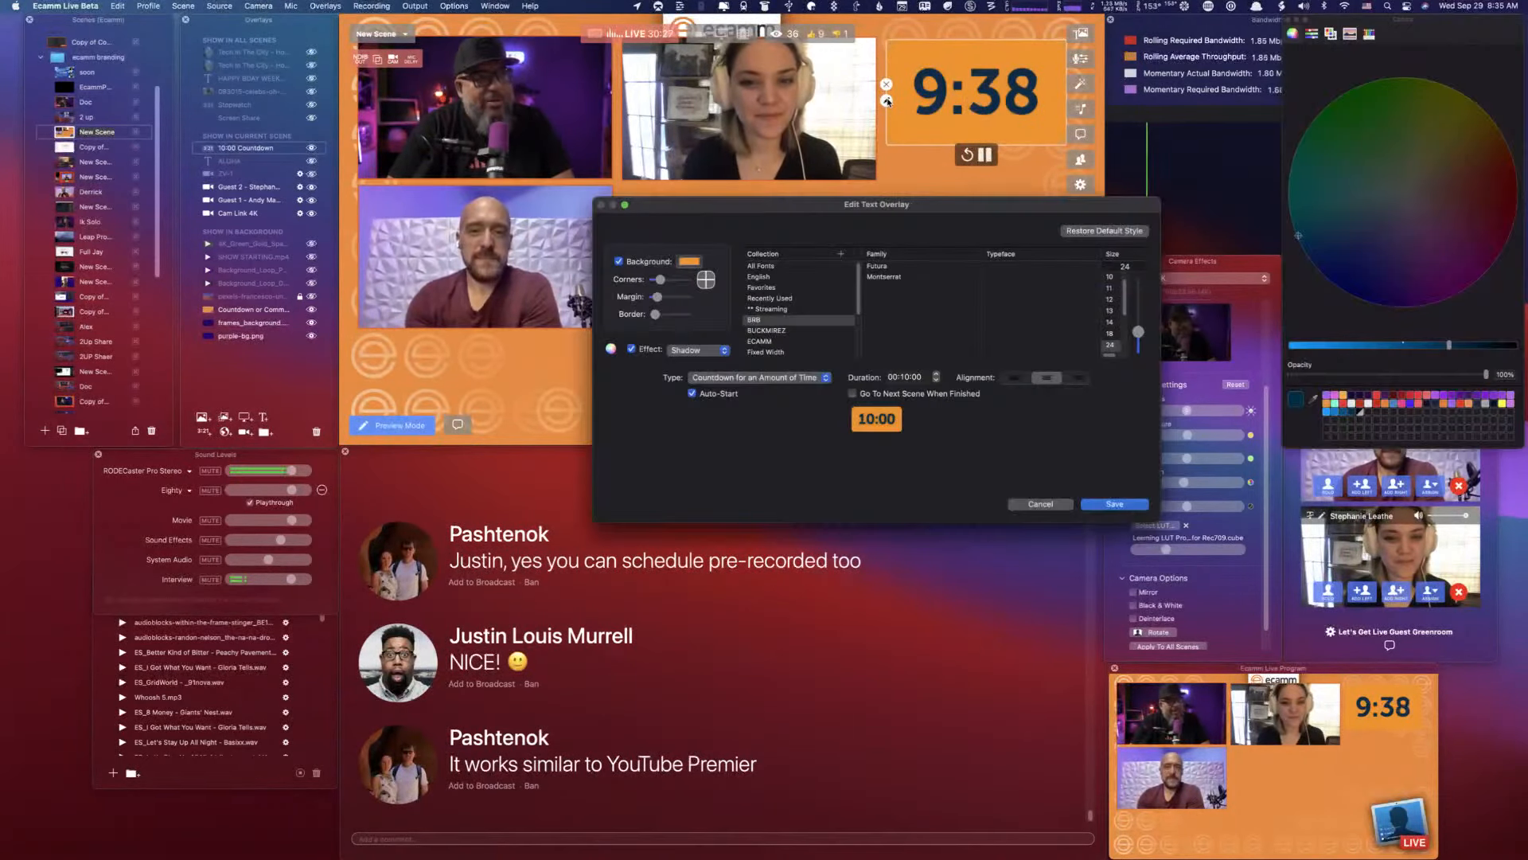
{"action": "left_click", "coordinate": [734, 378]}
{"action": "left_click", "coordinate": [756, 416]}
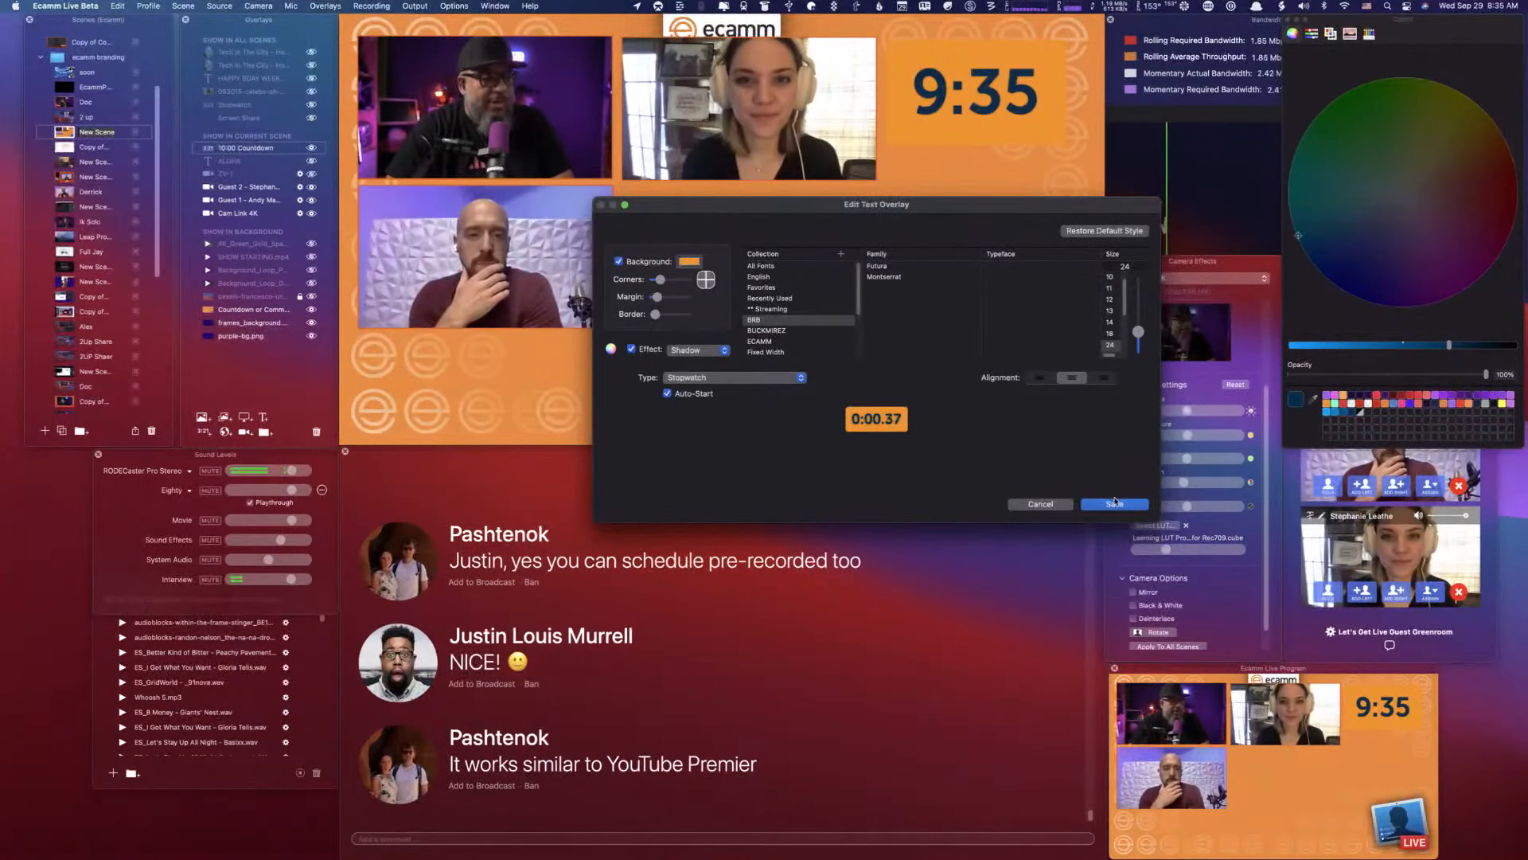
{"action": "left_click", "coordinate": [1114, 503]}
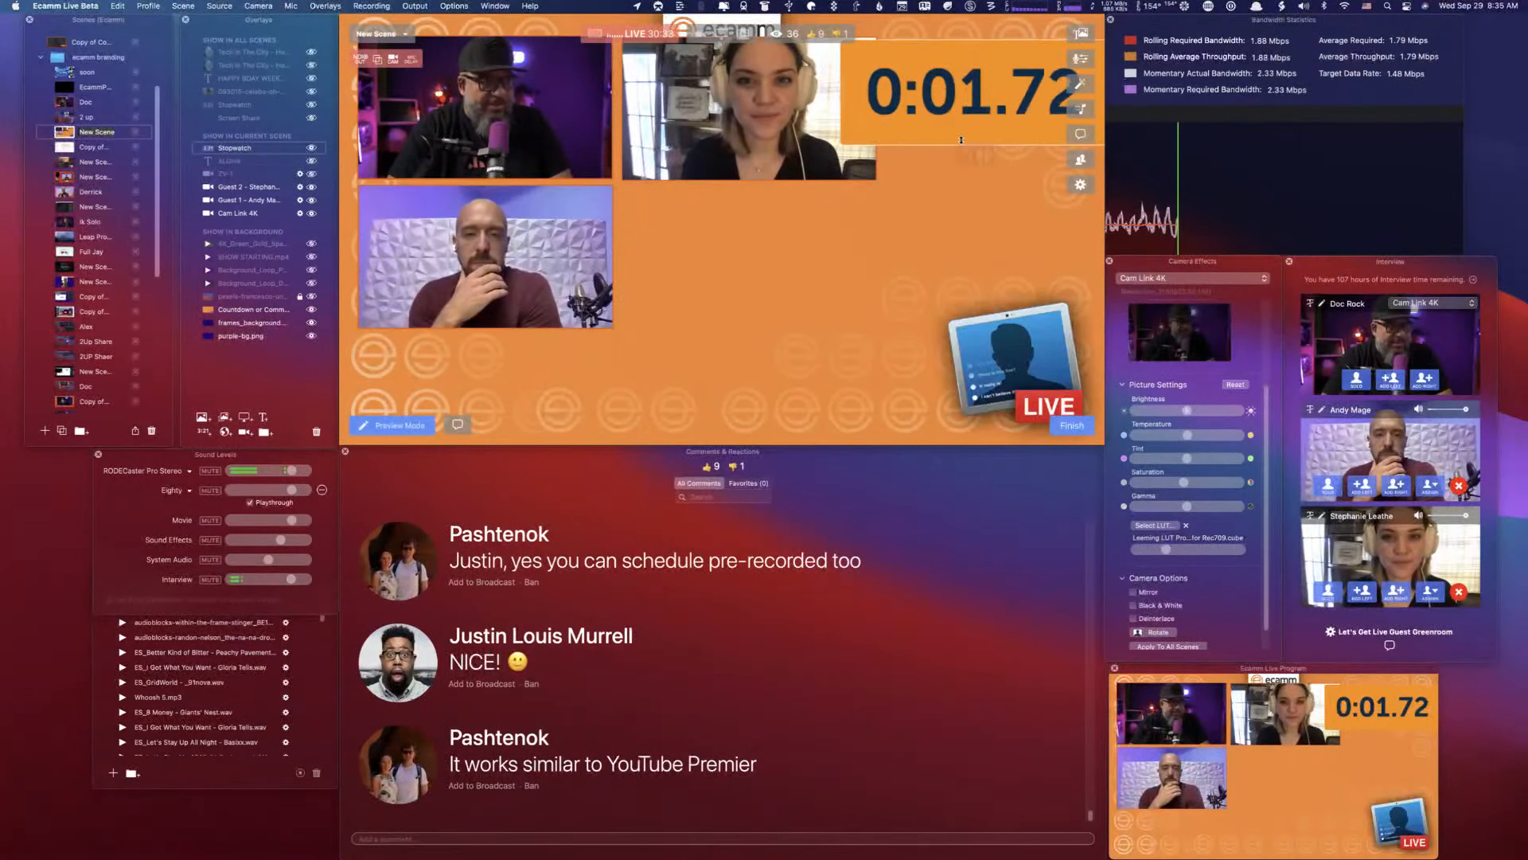
- Move the stopwatch overlay beside the lower guest camera, aligned under the upper guest camera, and hide it
{"action": "left_click_drag", "start_coordinate": [961, 140], "coordinate": [745, 241]}
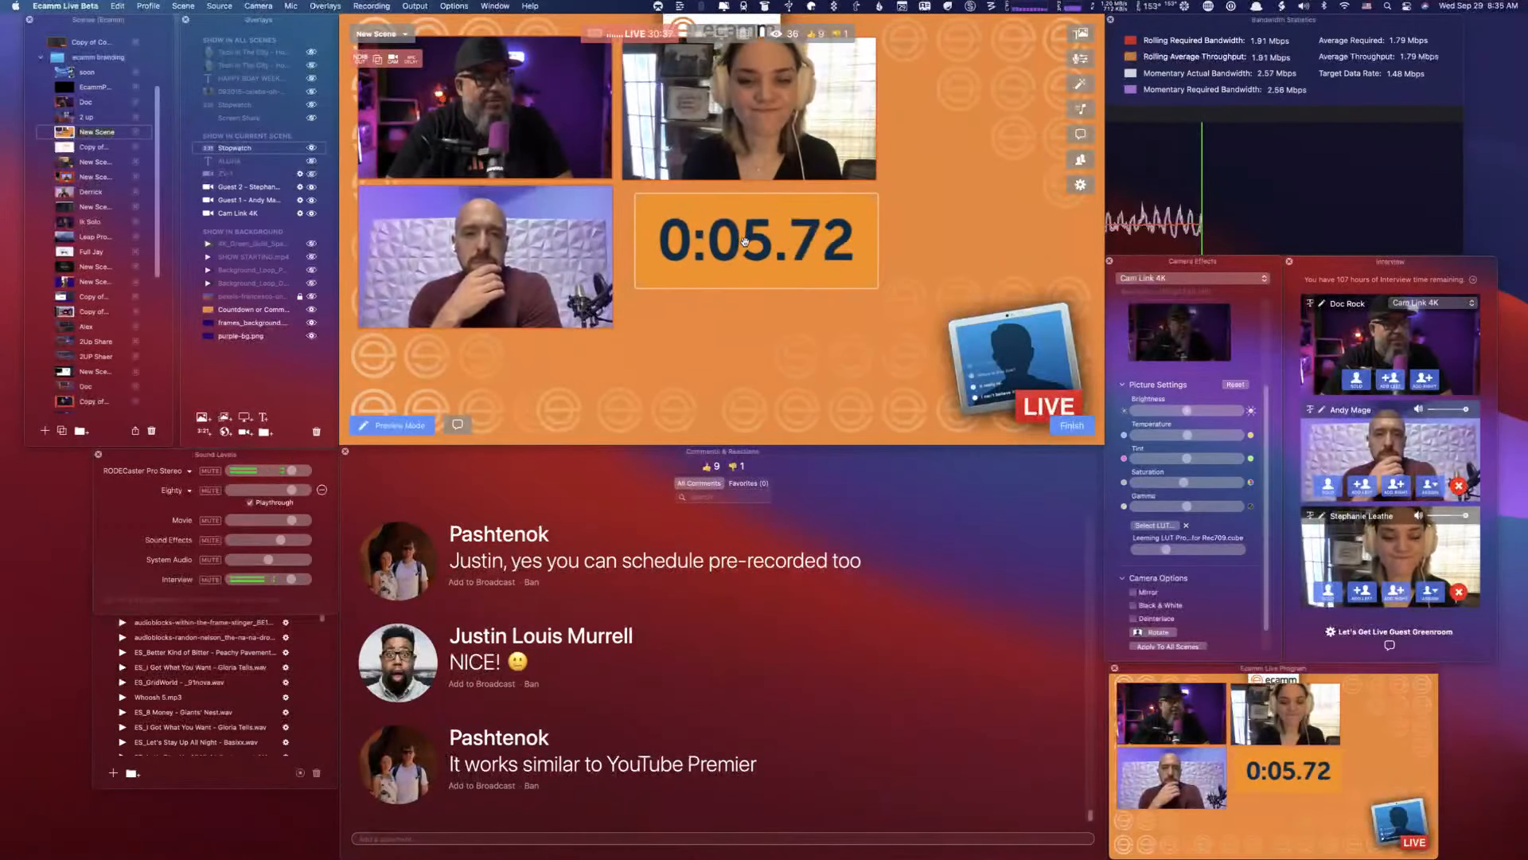
{"action": "left_click_drag", "start_coordinate": [745, 241], "coordinate": [730, 236]}
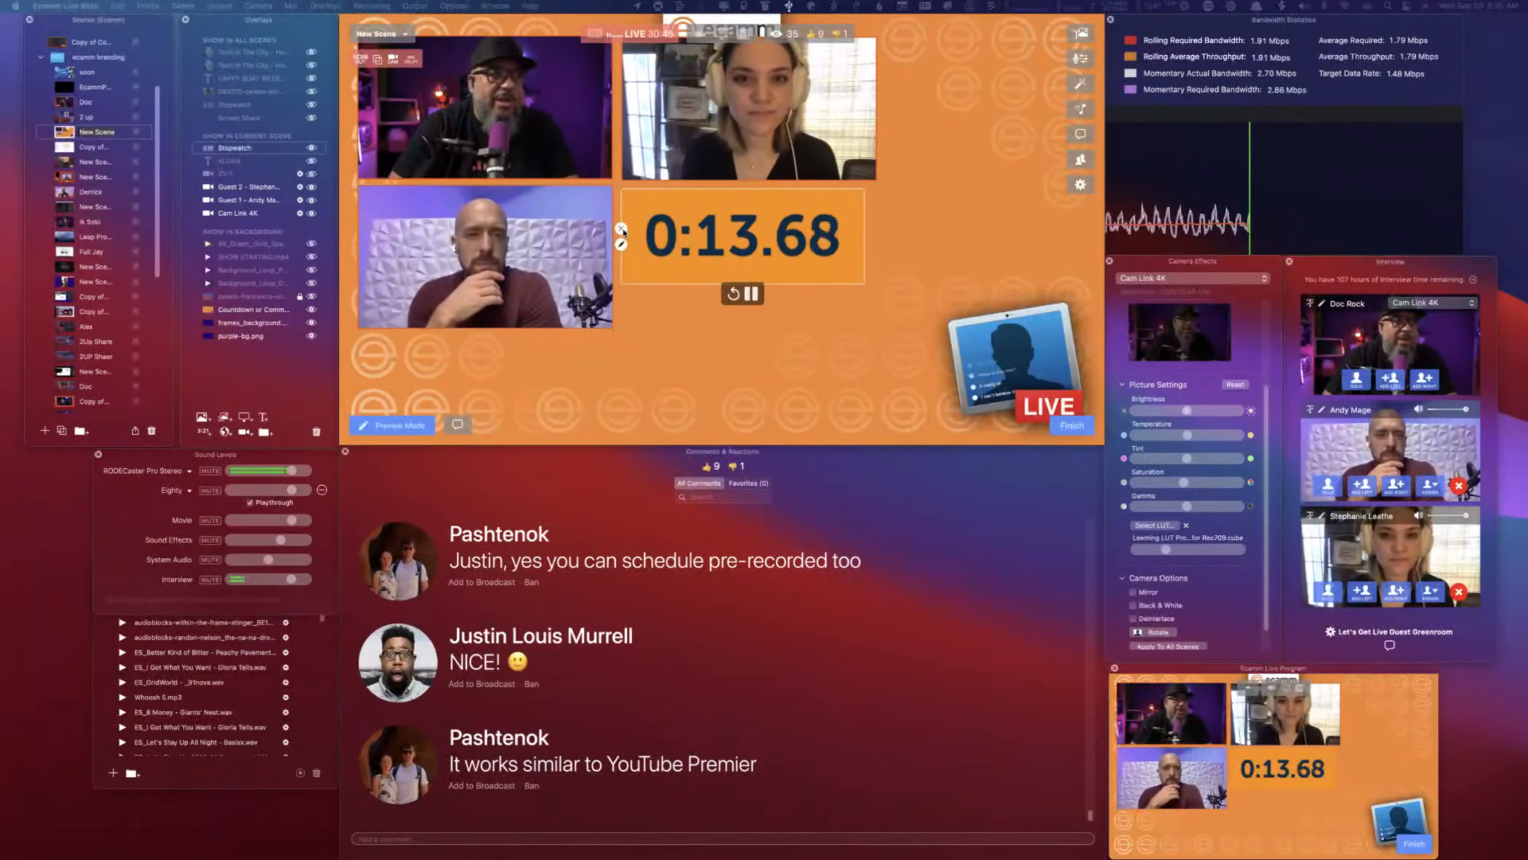
{"action": "left_click", "coordinate": [621, 229]}
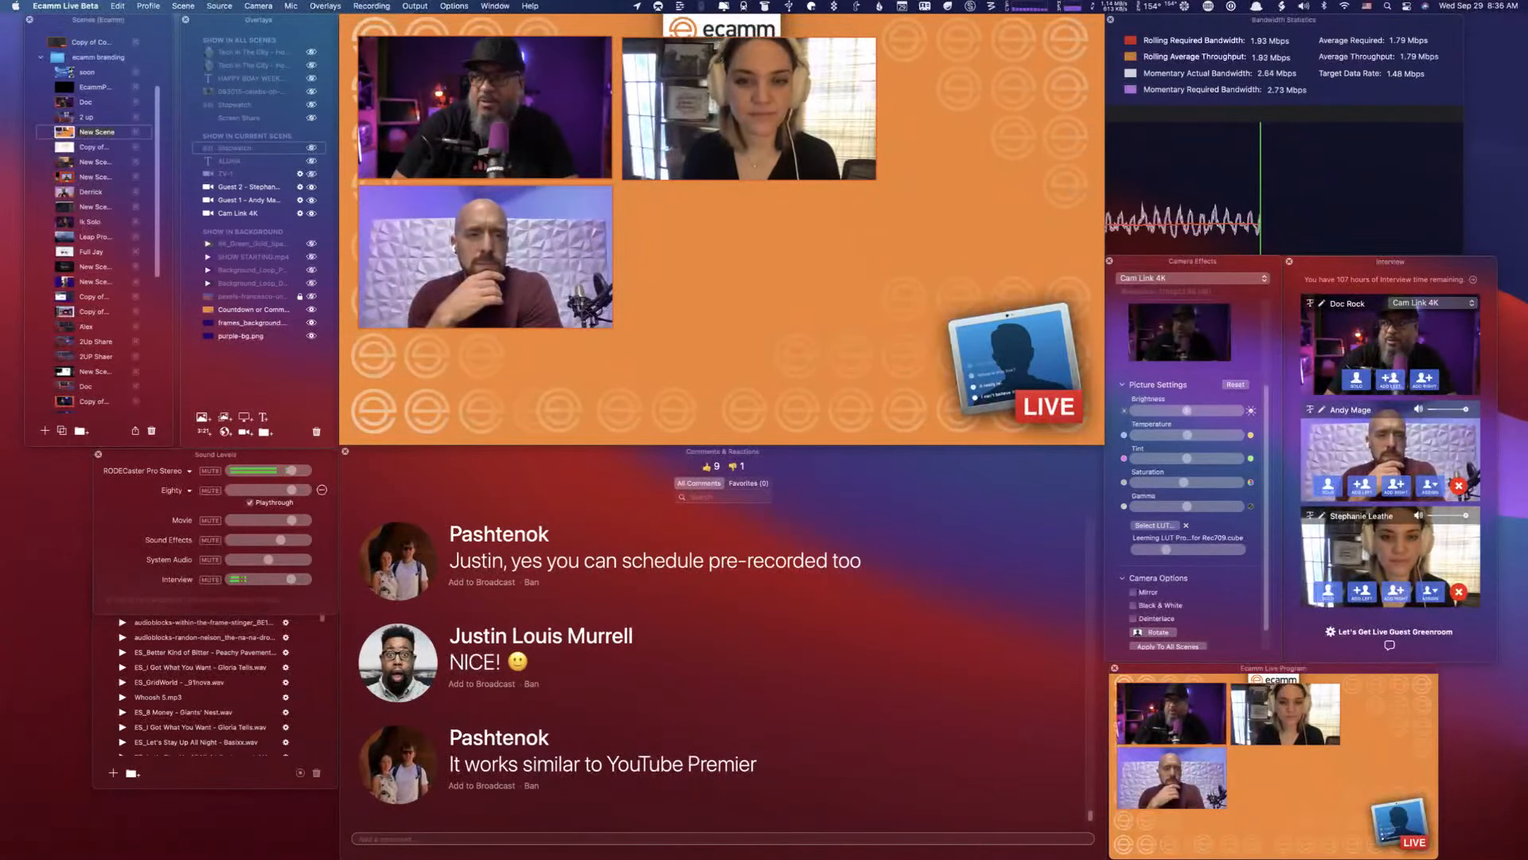
- Add the Creativity Grows.png image overlay, enlarge it to the width of the guest camera above it, and hide it
{"action": "left_click_drag", "start_coordinate": [652, 294], "coordinate": [756, 287]}
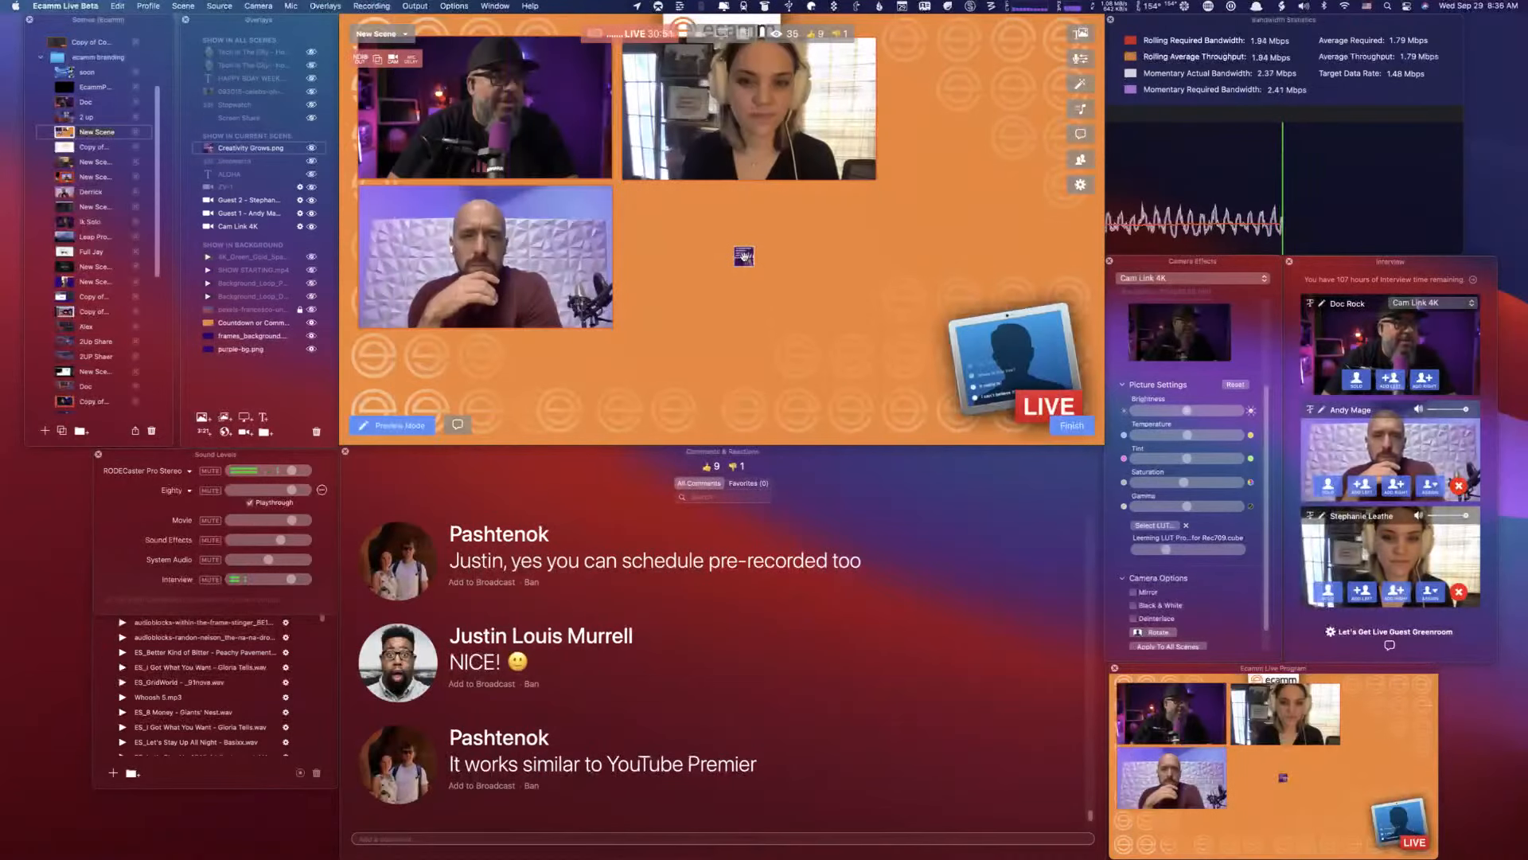
{"action": "left_click_drag", "start_coordinate": [744, 254], "coordinate": [700, 265]}
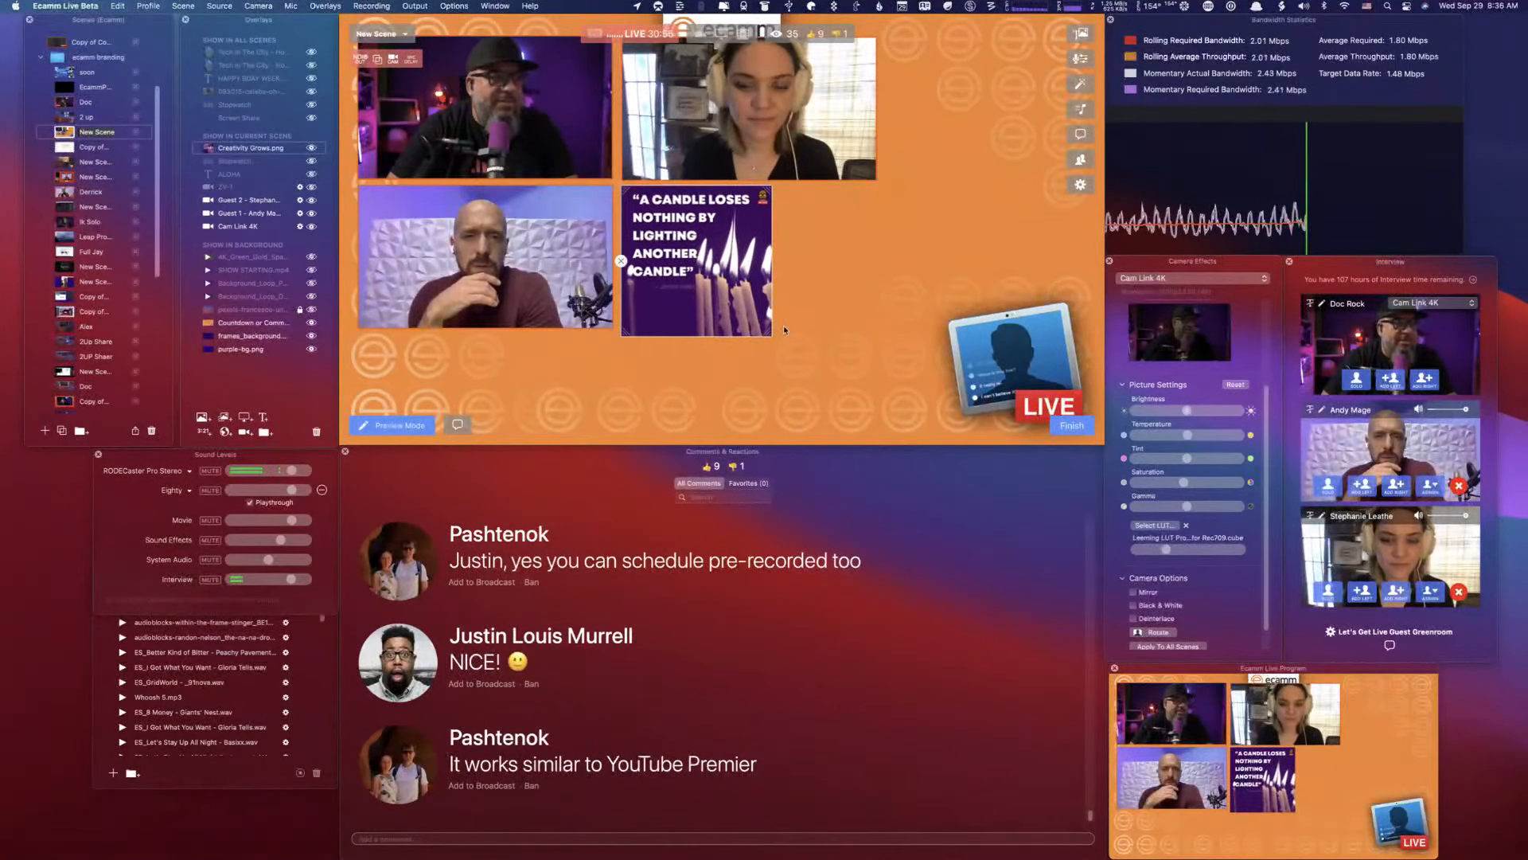
{"action": "left_click_drag", "start_coordinate": [764, 332], "coordinate": [873, 406]}
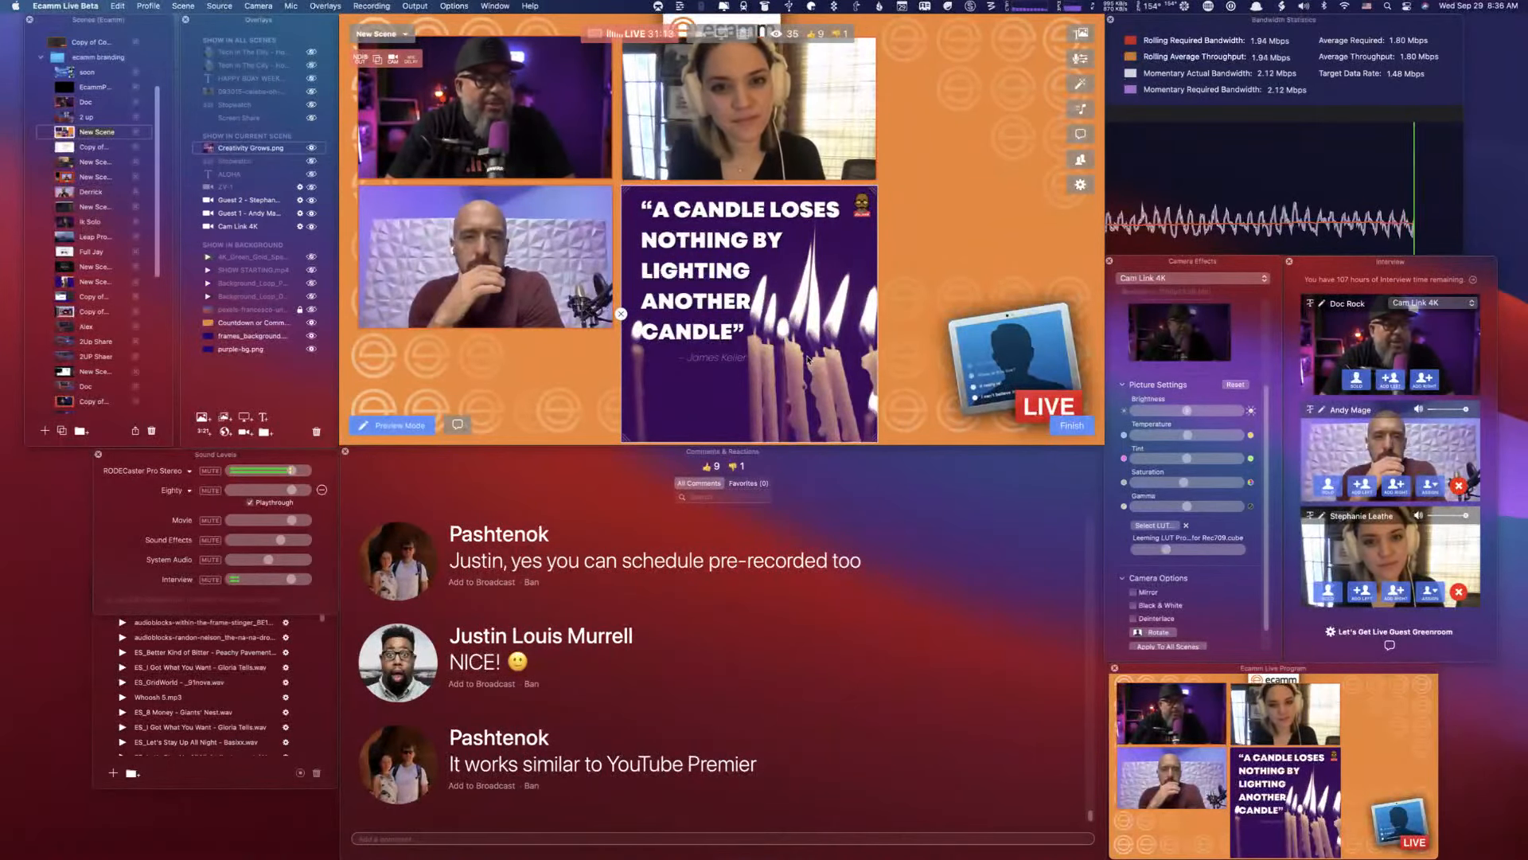
{"action": "left_click", "coordinate": [622, 313]}
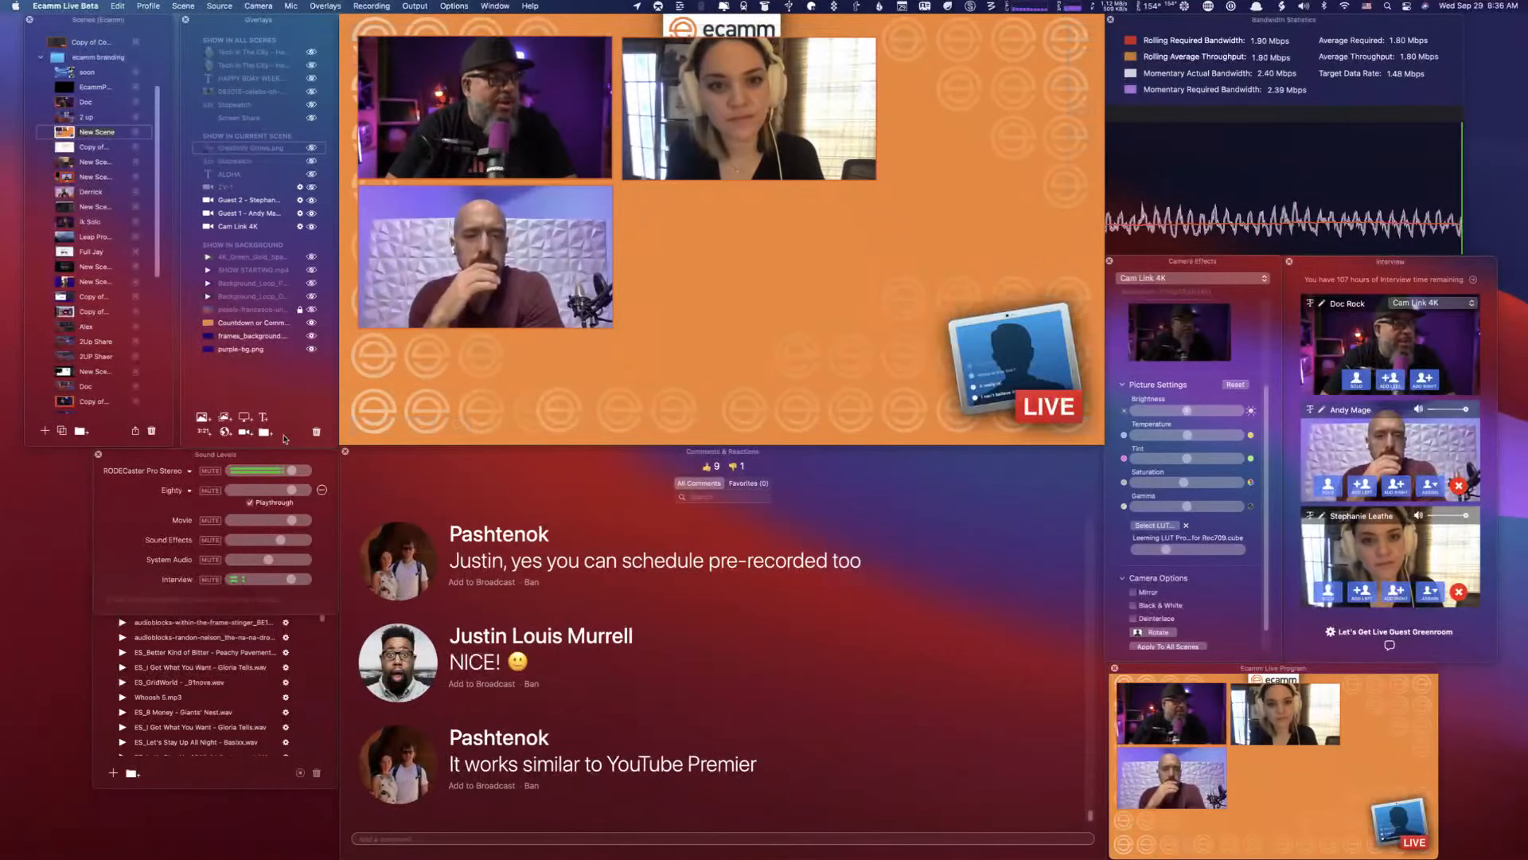
- Add a screen share overlay to the scene and set it to show Google Chrome
{"action": "left_click", "coordinate": [244, 431]}
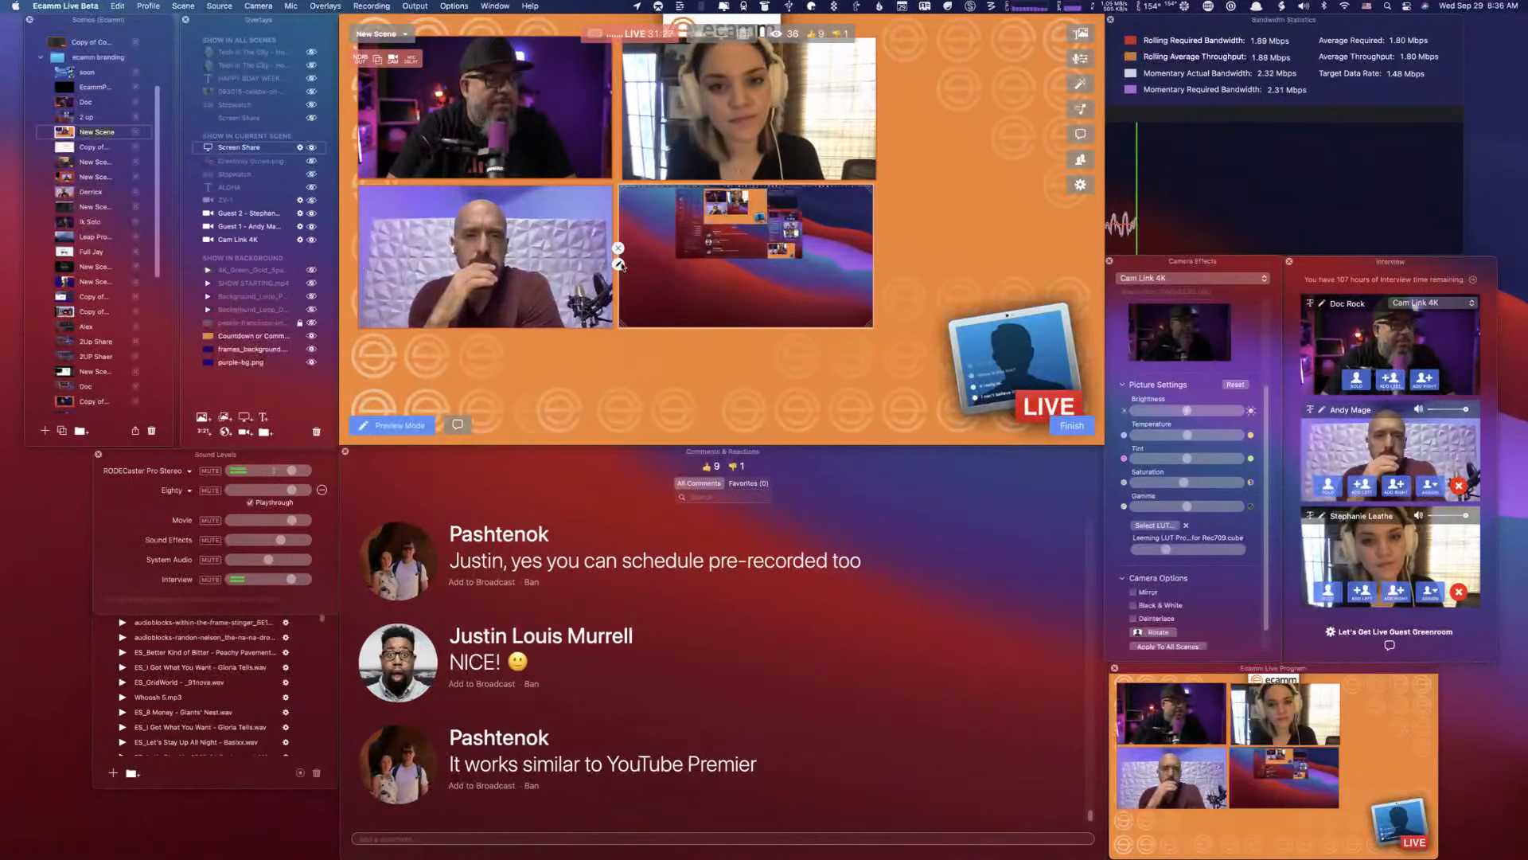
{"action": "left_click", "coordinate": [620, 264]}
{"action": "left_click", "coordinate": [527, 211]}
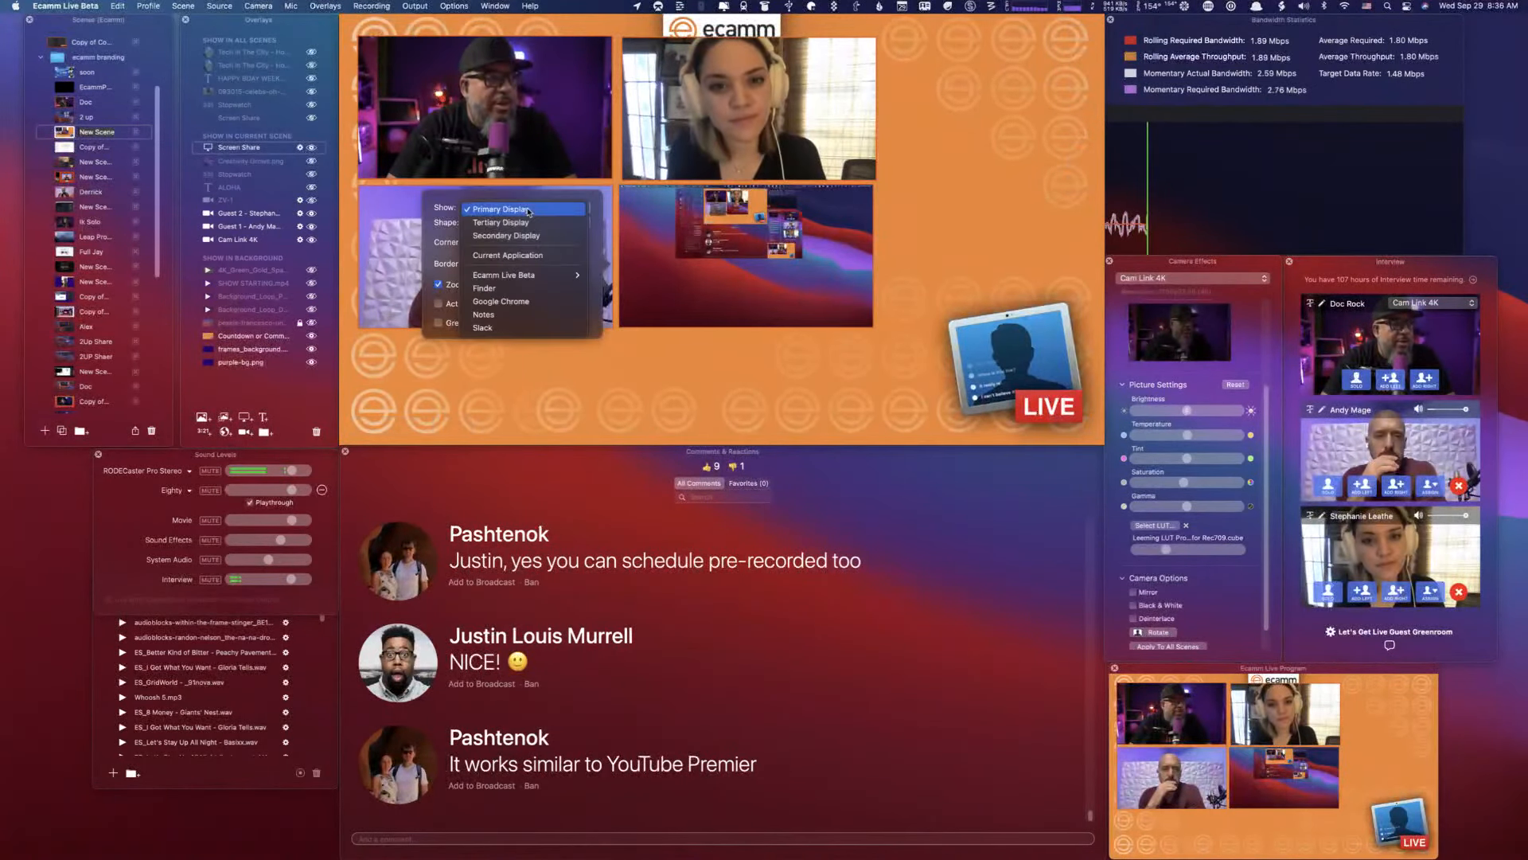
{"action": "left_click", "coordinate": [522, 301]}
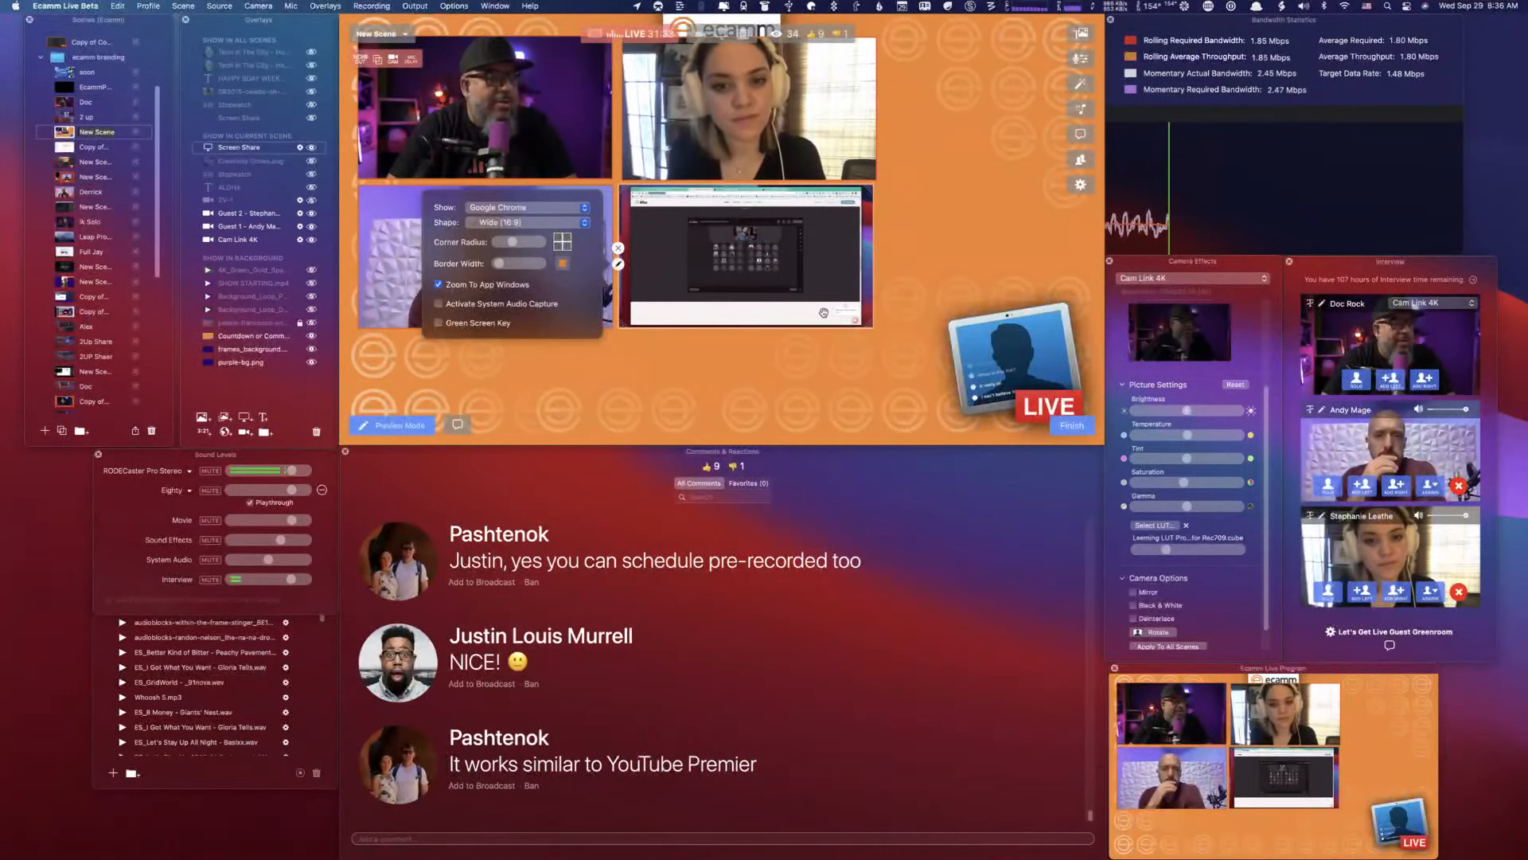
- Enlarge the screen share overlay, crop its four edges to the web page content, and align it beside the lower guest camera
{"action": "left_click_drag", "start_coordinate": [870, 326], "coordinate": [1053, 460]}
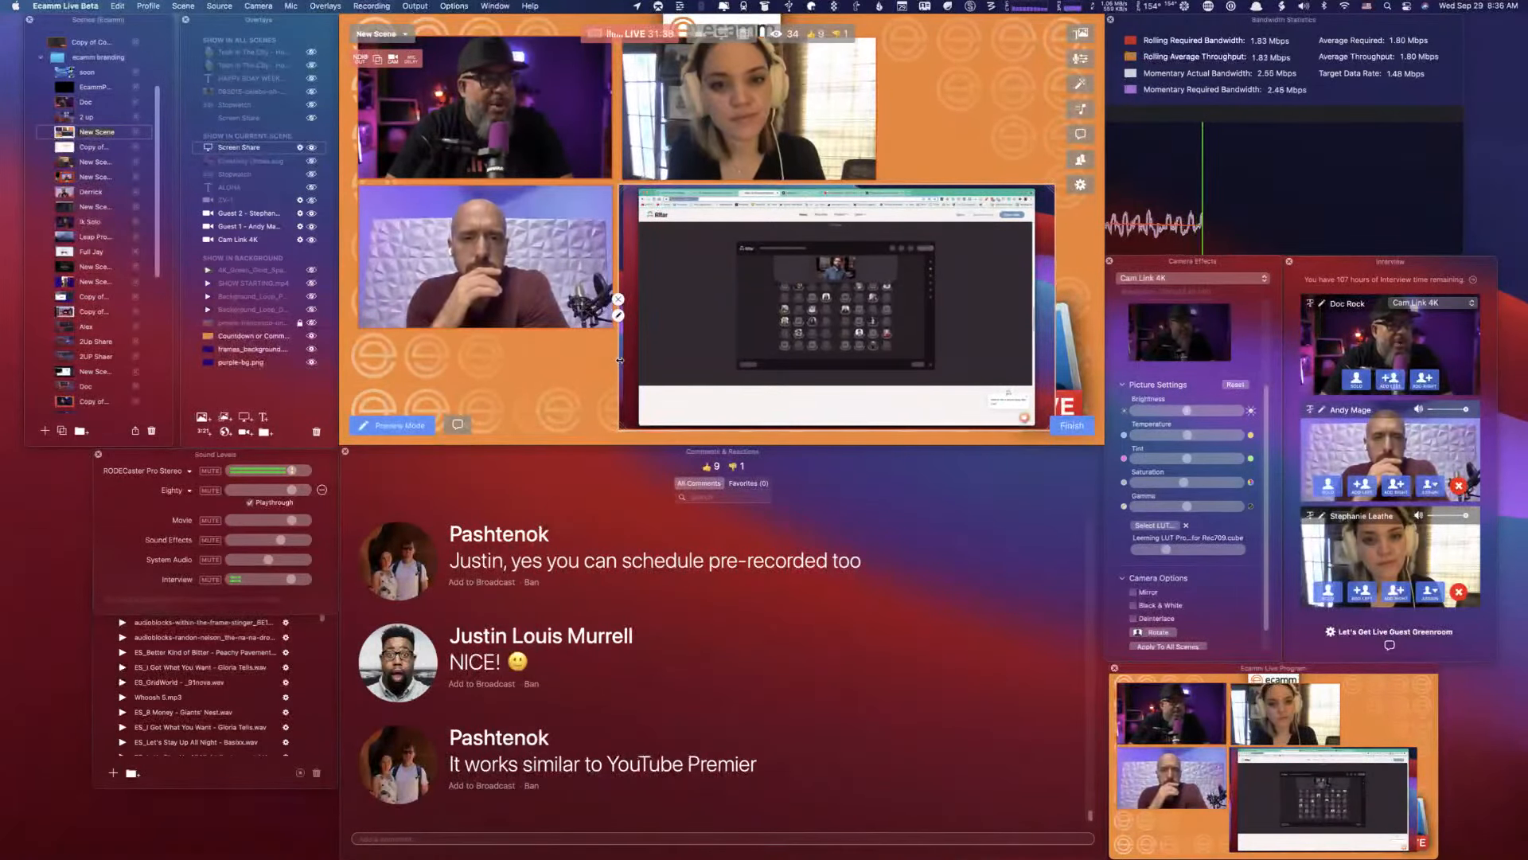
{"action": "left_click_drag", "start_coordinate": [619, 359], "coordinate": [625, 360]}
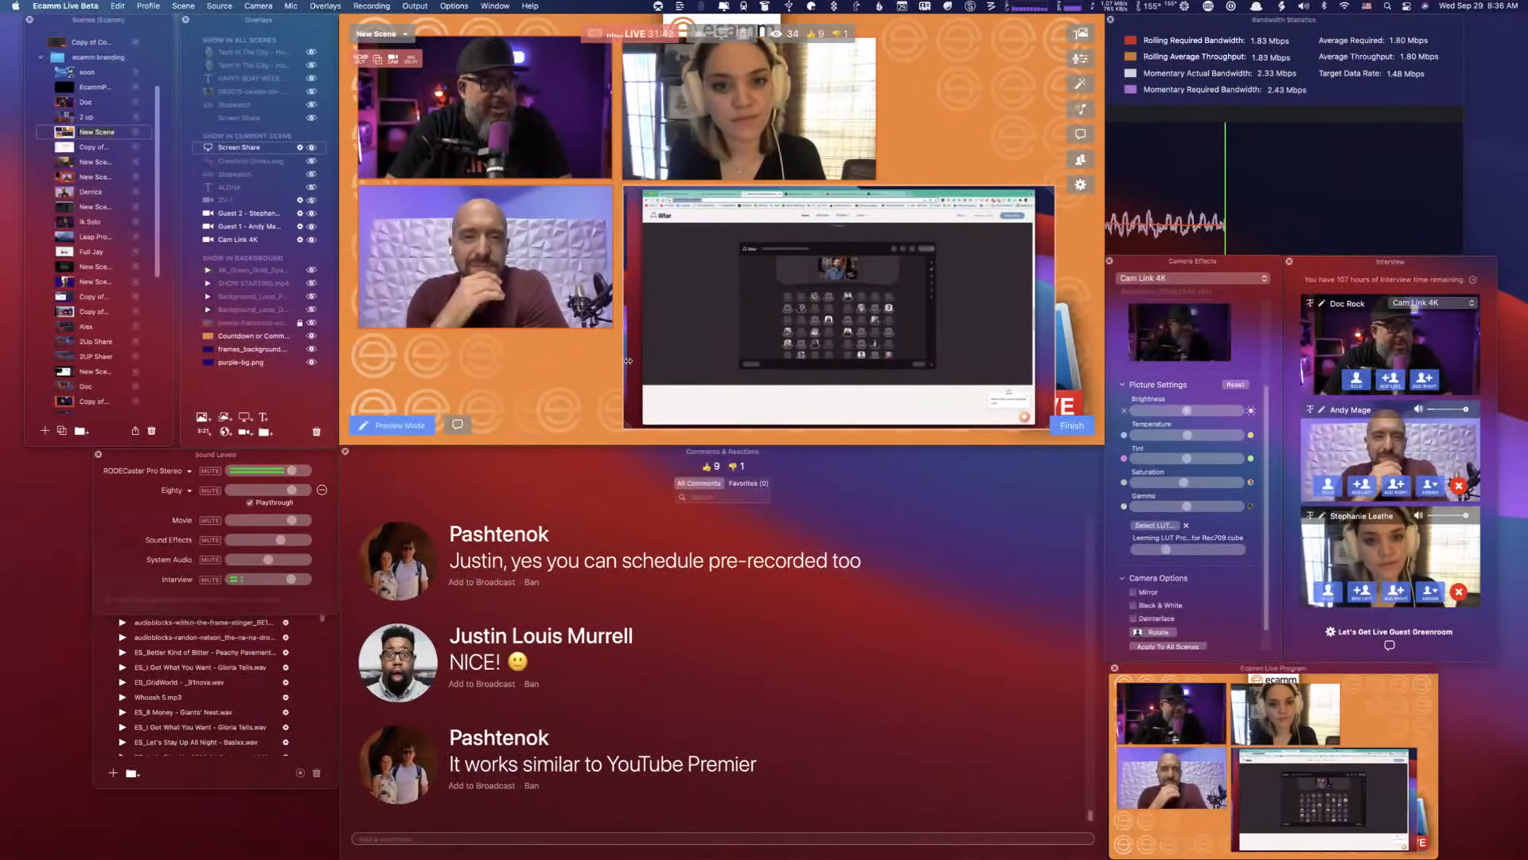
{"action": "left_click_drag", "start_coordinate": [628, 361], "coordinate": [644, 368]}
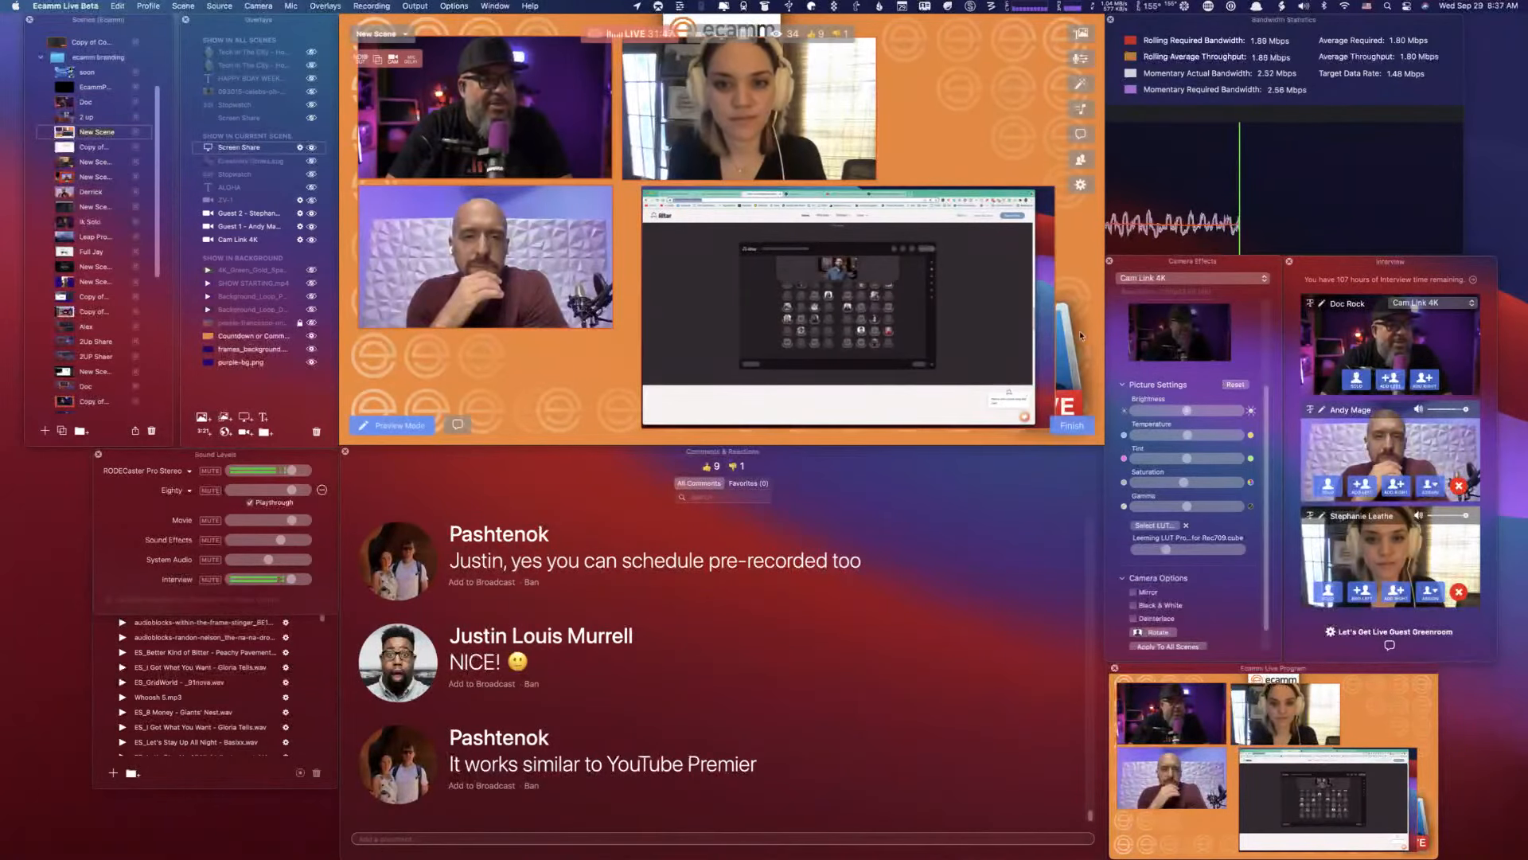
{"action": "left_click_drag", "start_coordinate": [1052, 342], "coordinate": [1032, 345]}
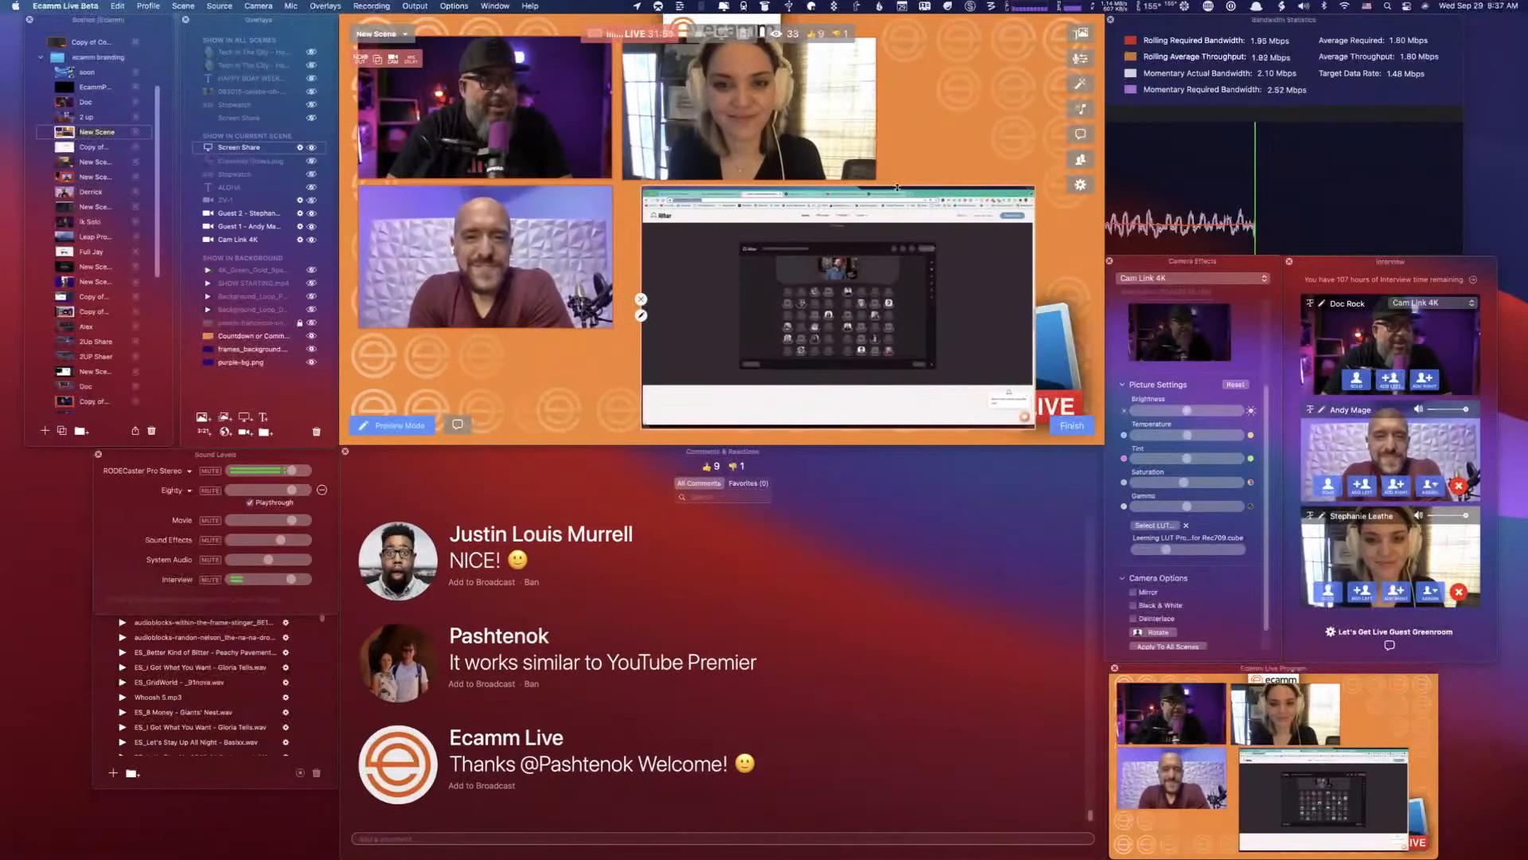
{"action": "left_click_drag", "start_coordinate": [897, 187], "coordinate": [898, 211]}
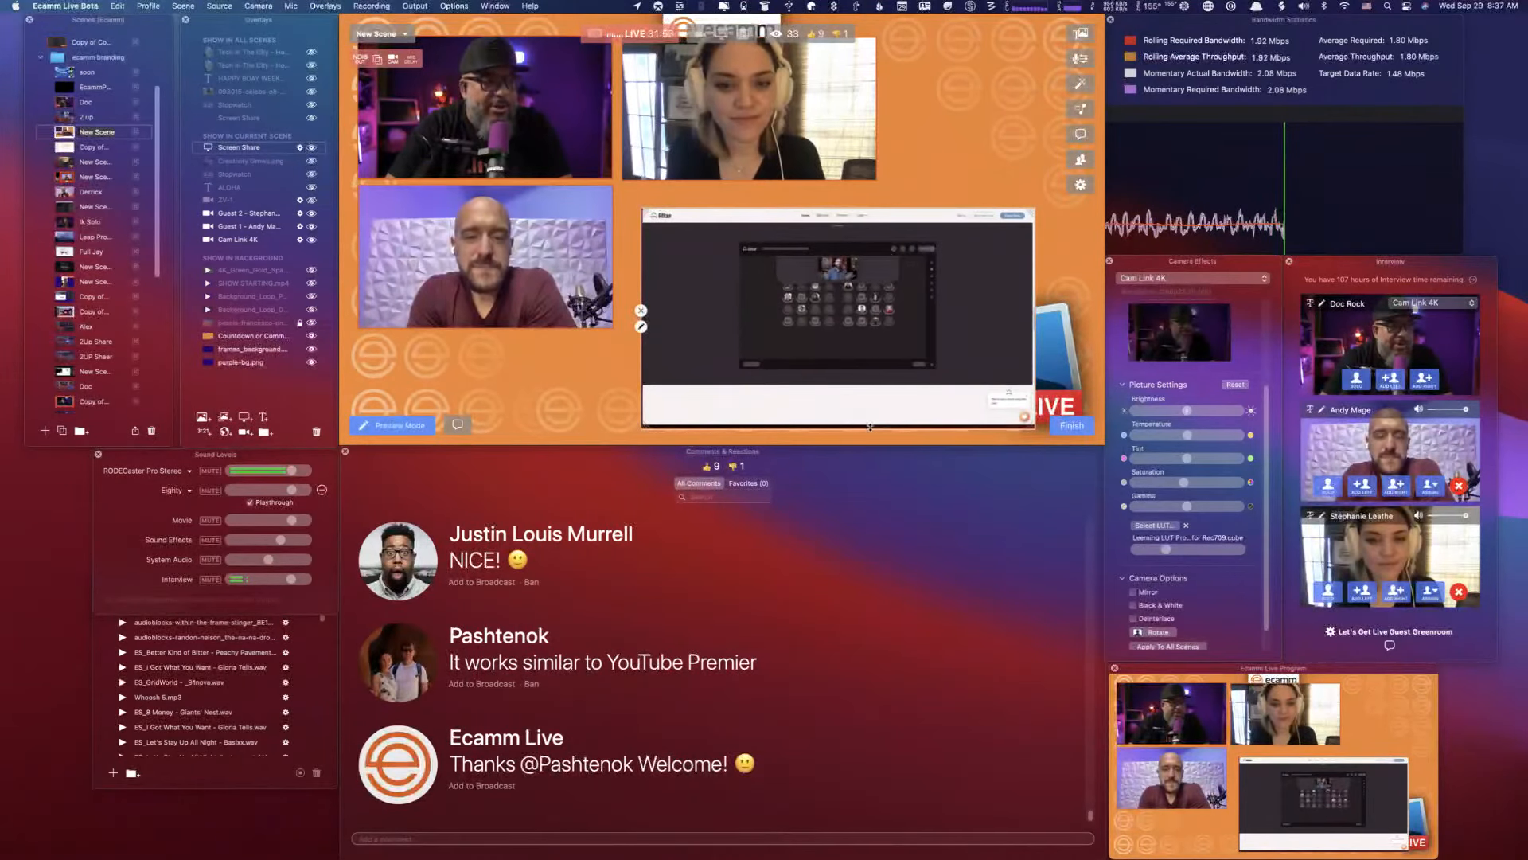
{"action": "left_click_drag", "start_coordinate": [870, 428], "coordinate": [869, 386]}
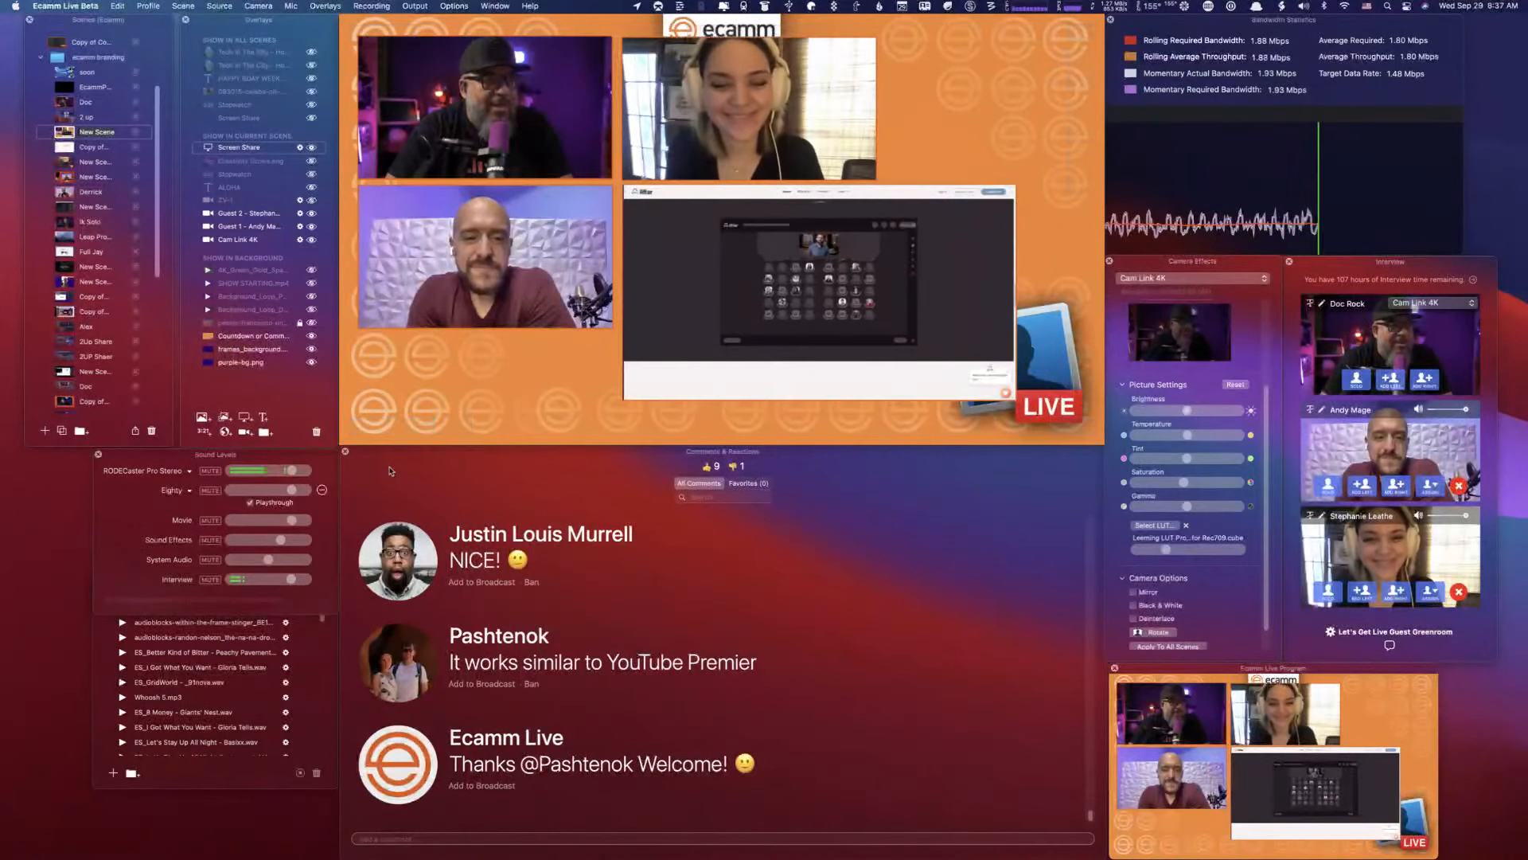
- Try the desert image as the scene's background, and hide the orange background to use the purple frames_background
{"action": "left_click", "coordinate": [311, 323]}
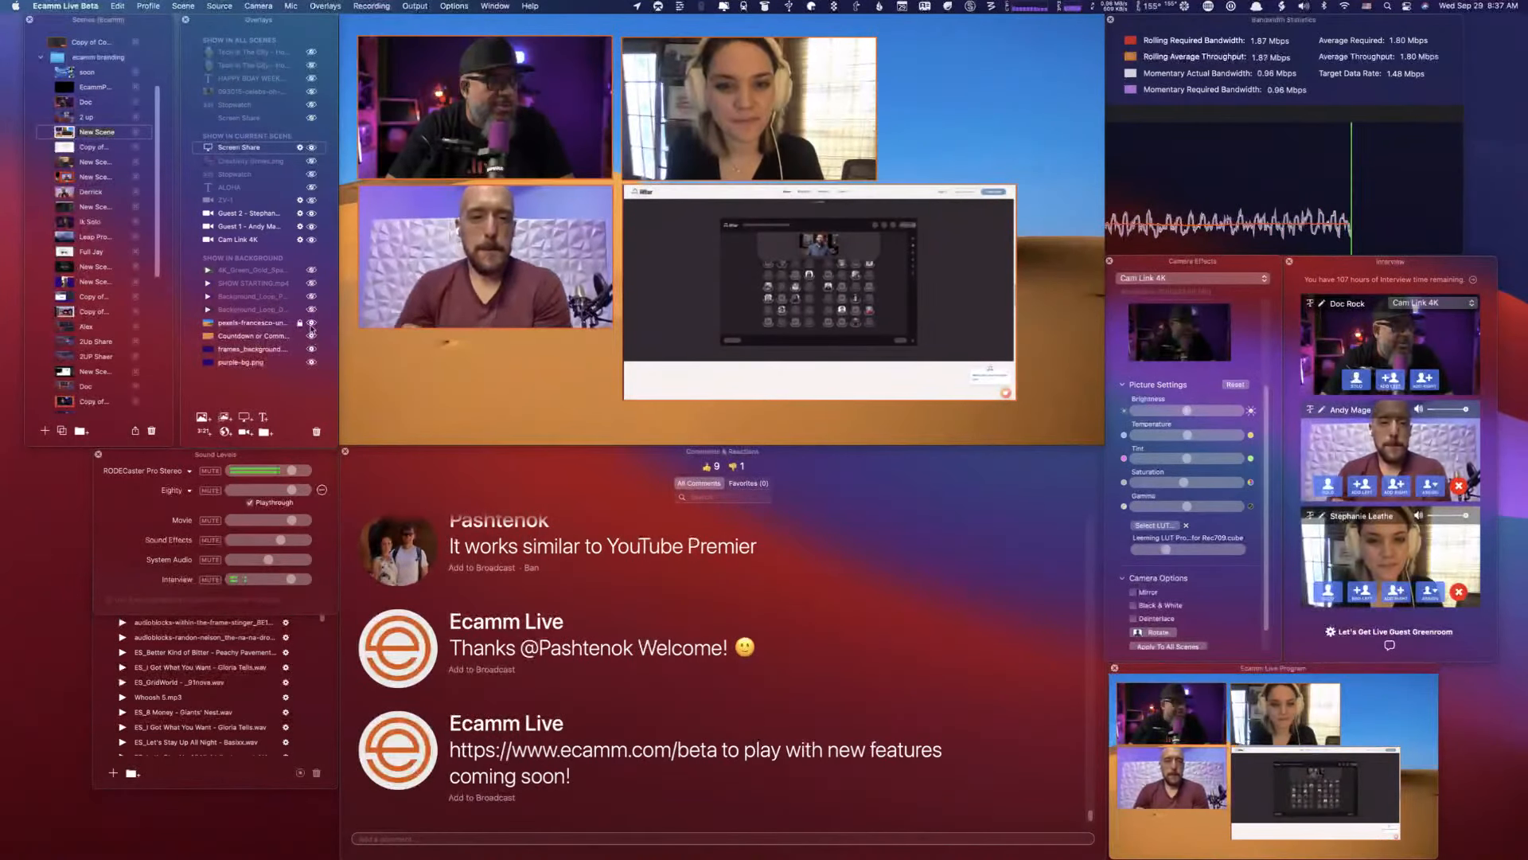
{"action": "left_click", "coordinate": [312, 337]}
{"action": "left_click", "coordinate": [312, 336]}
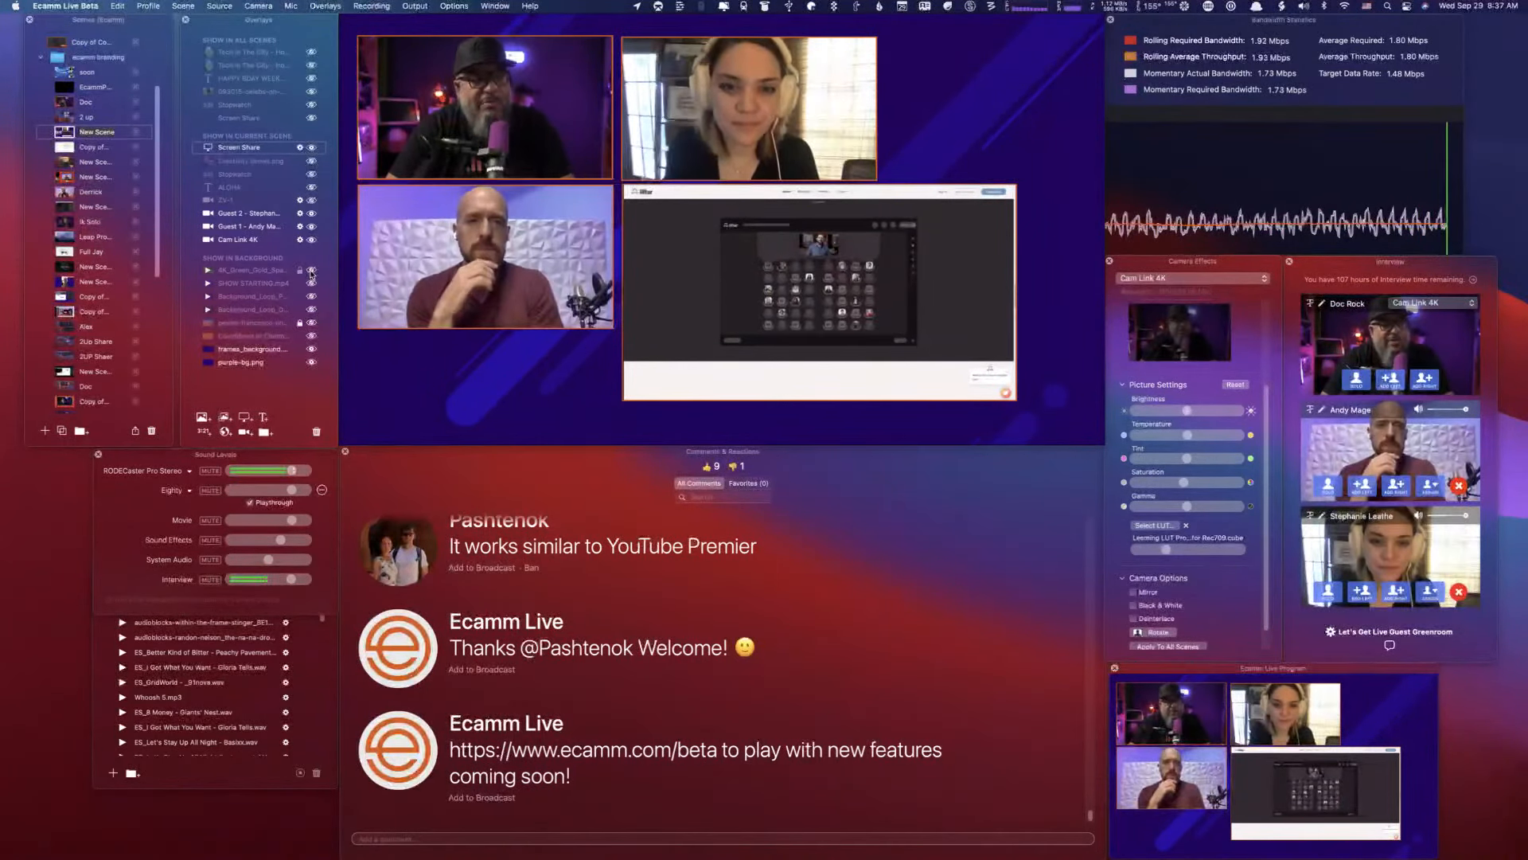
- Switch the broadcast to the "2 up" scene
{"action": "mouse_move", "coordinate": [680, 286]}
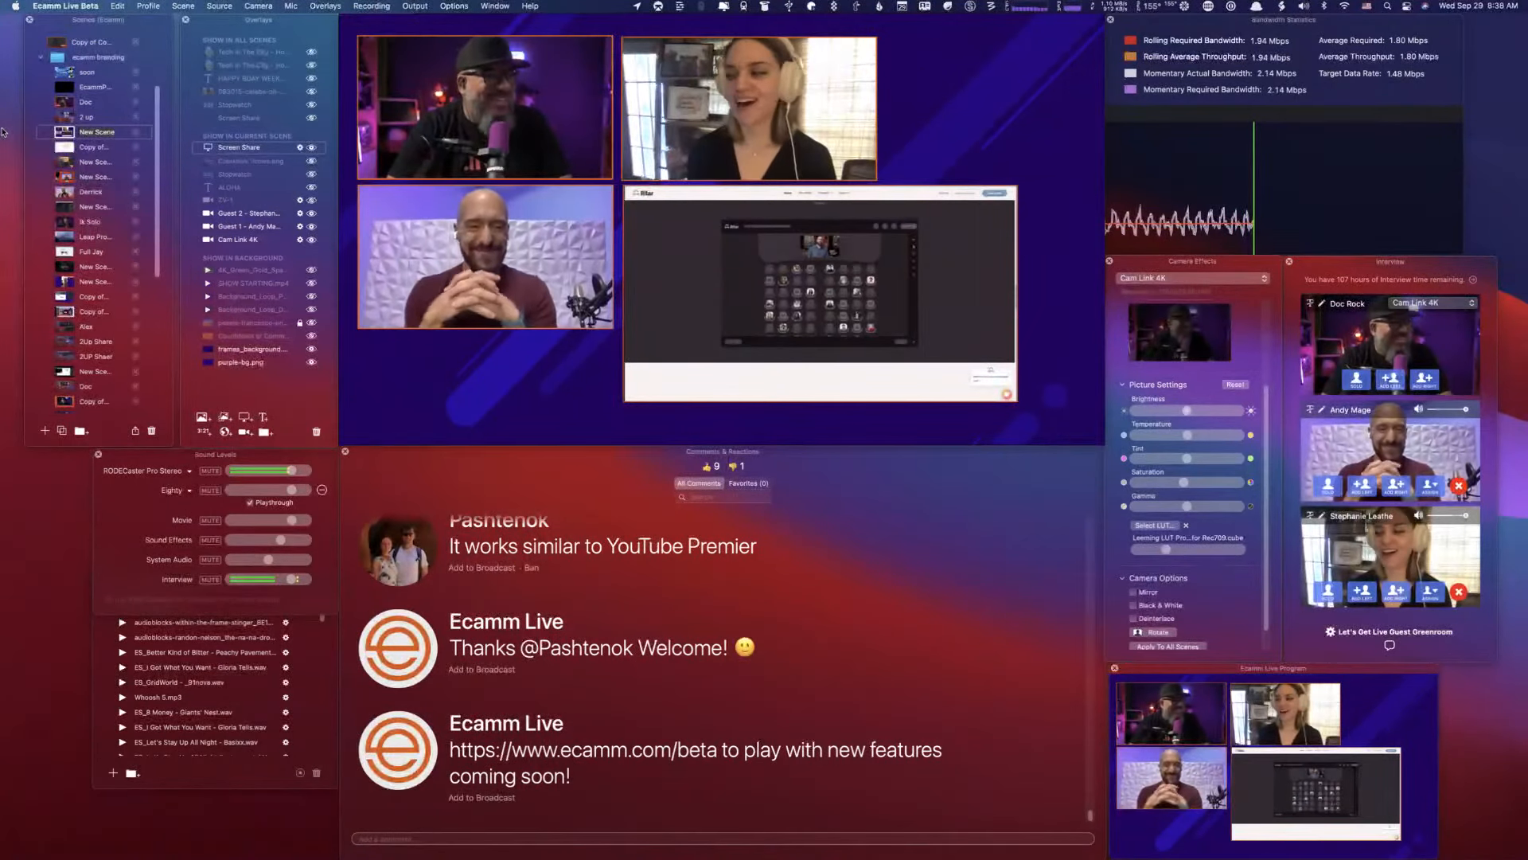
{"action": "left_click", "coordinate": [64, 116]}
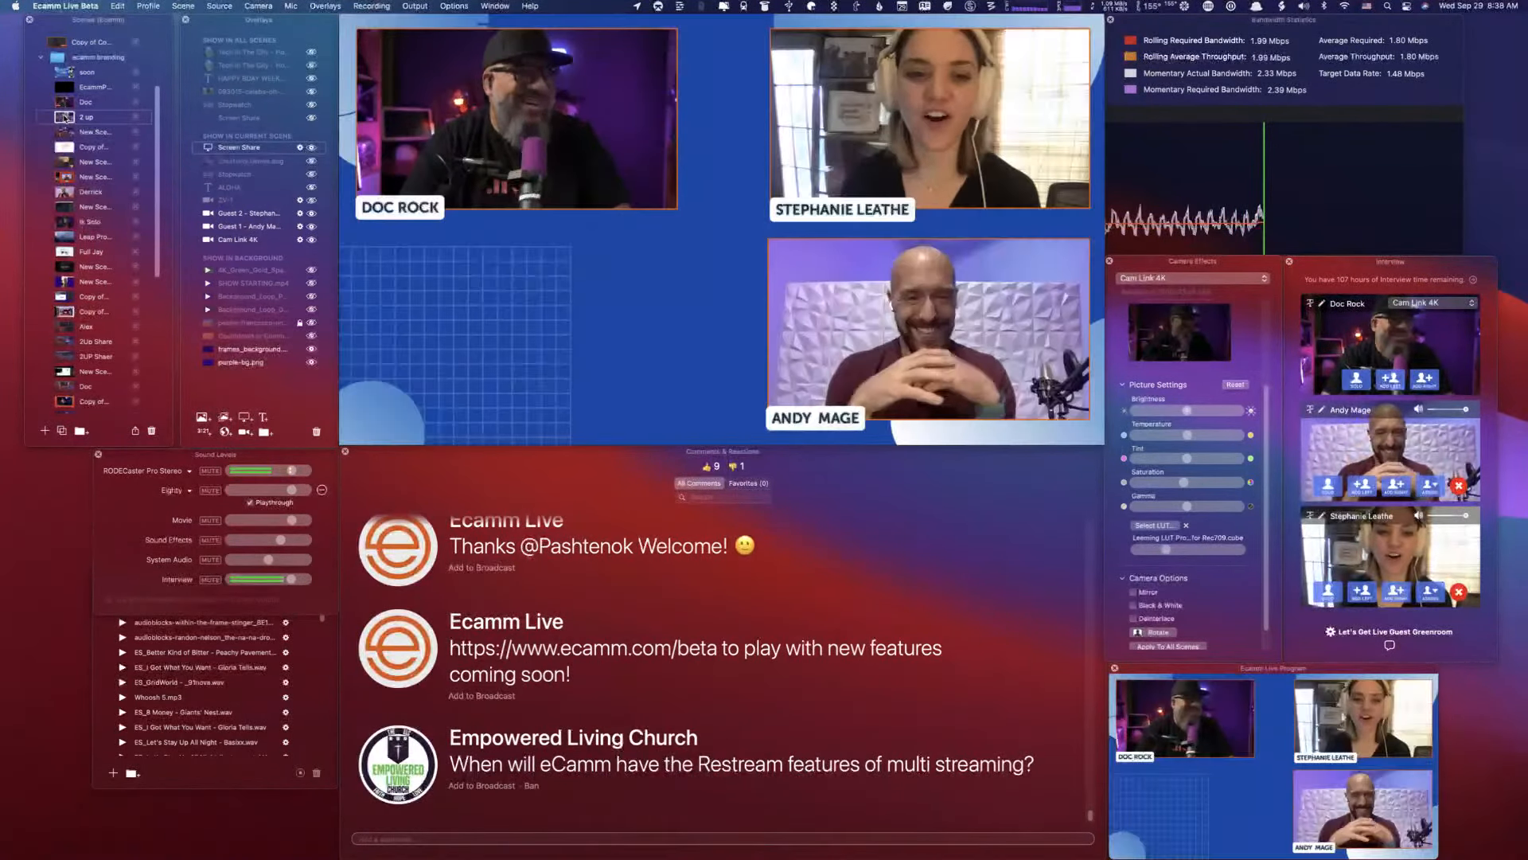